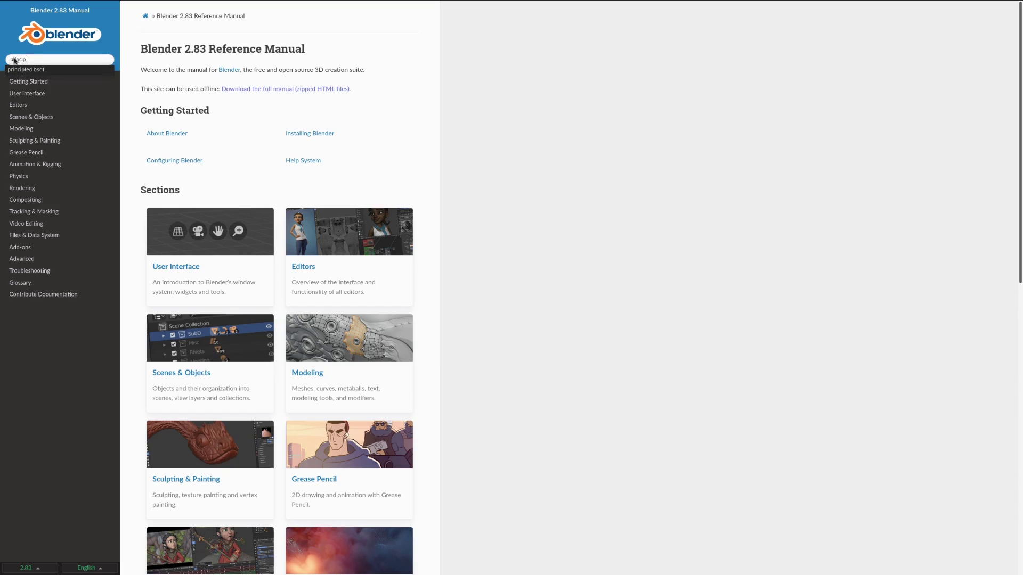
# Look up Principled BSDF in the Blender 2.83 manual and read its page down to the parameter examples
pyautogui.press('Return')
pyautogui.click(169, 98)
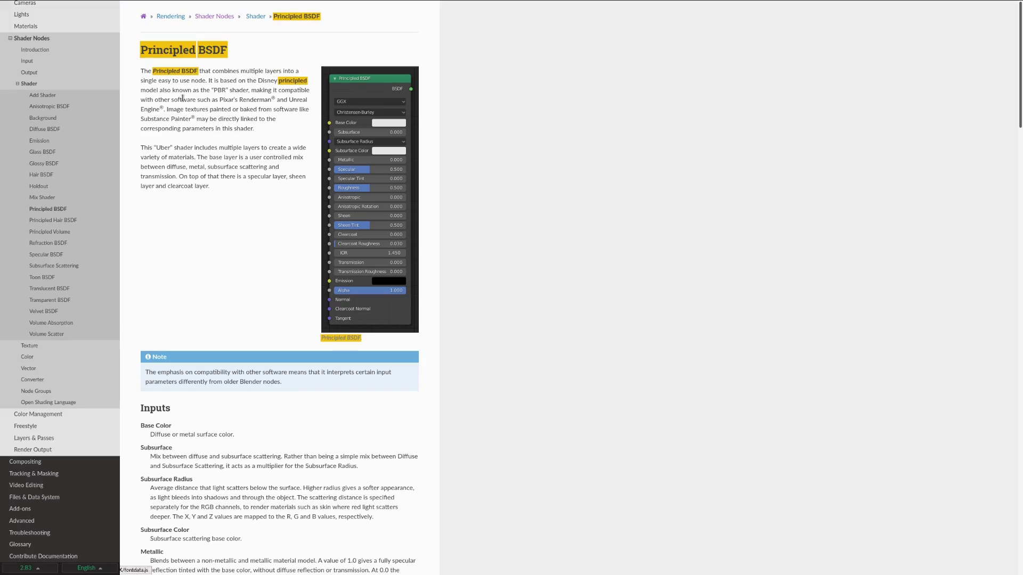
pyautogui.scroll(-12, 269, 108)
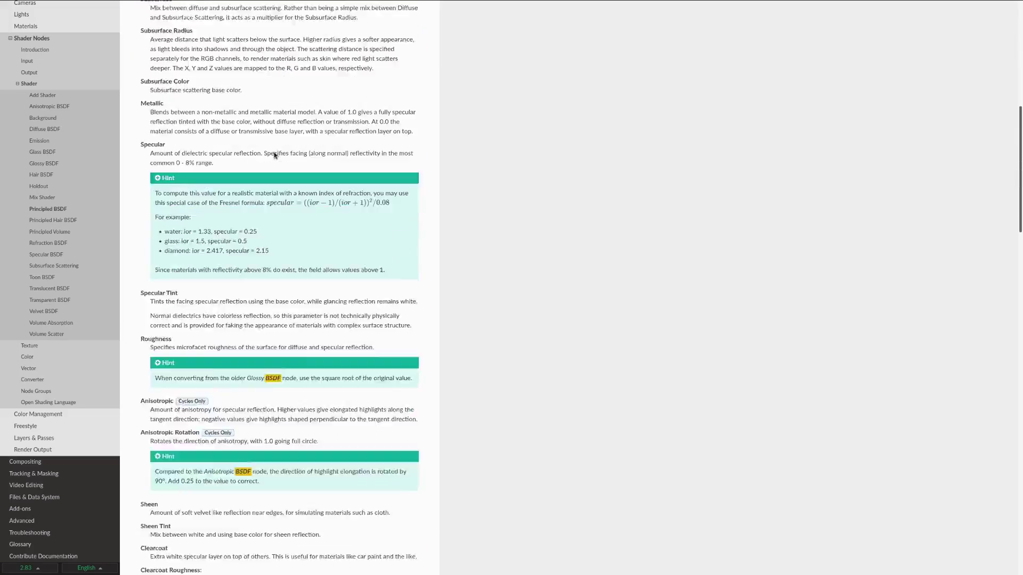
pyautogui.scroll(-15, 274, 153)
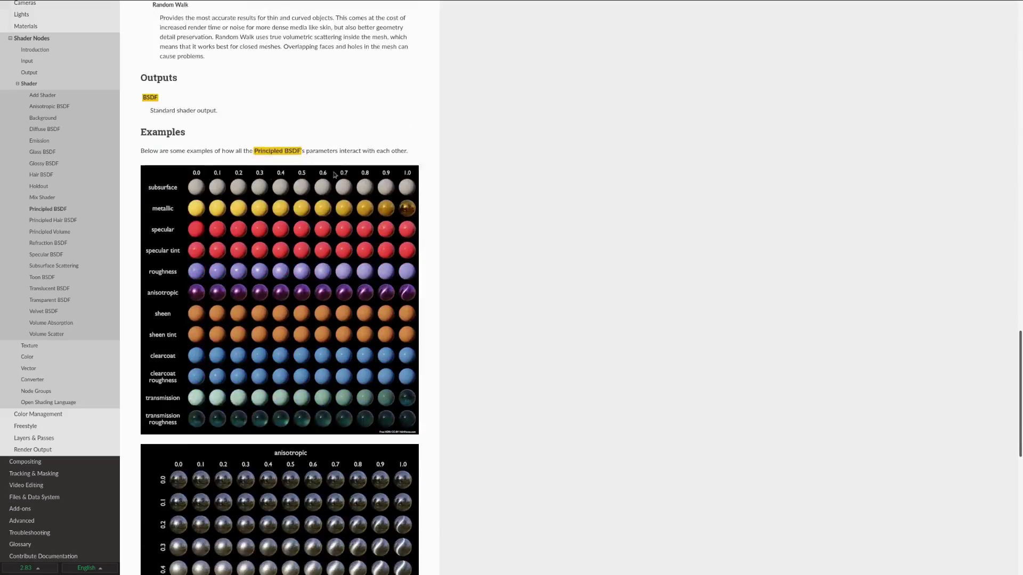
pyautogui.keyDown('ctrl'); pyautogui.scroll(3, 529, 277); pyautogui.keyUp('ctrl')
pyautogui.scroll(-10, 531, 279)
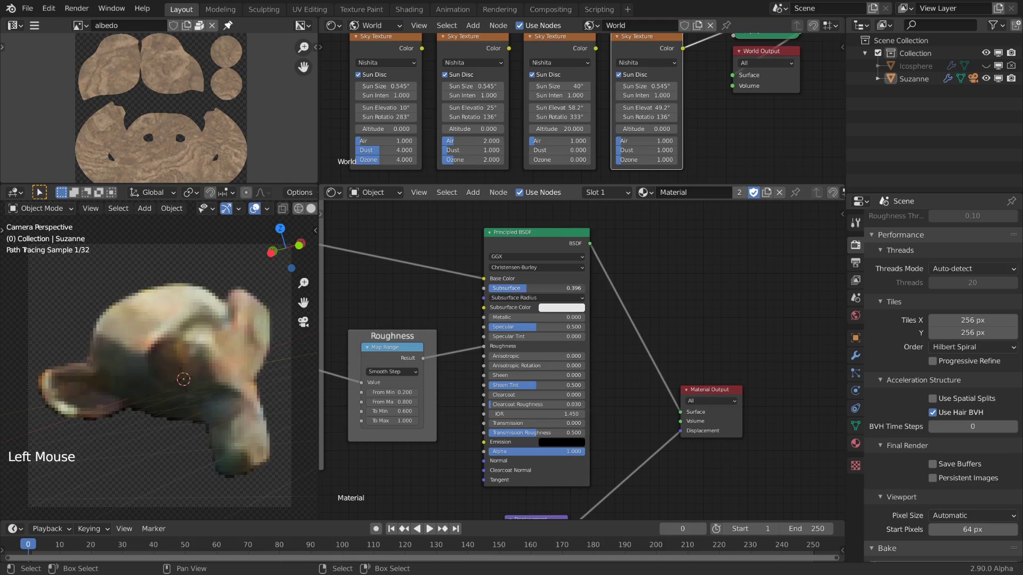
# In Blender, set the Principled BSDF's Subsurface to 0 and look through the list of shader nodes that can be added
pyautogui.moveTo(527, 288); pyautogui.dragTo(490, 318)
pyautogui.moveTo(510, 303); pyautogui.dragTo(614, 407, button='middle')
pyautogui.hotkey('shift', 'a')
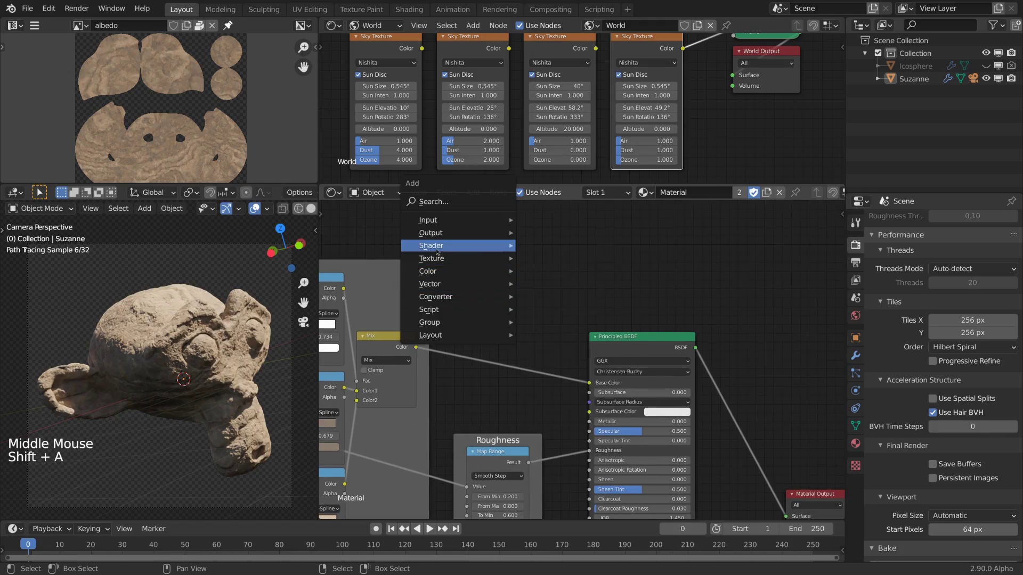
pyautogui.moveTo(469, 246)
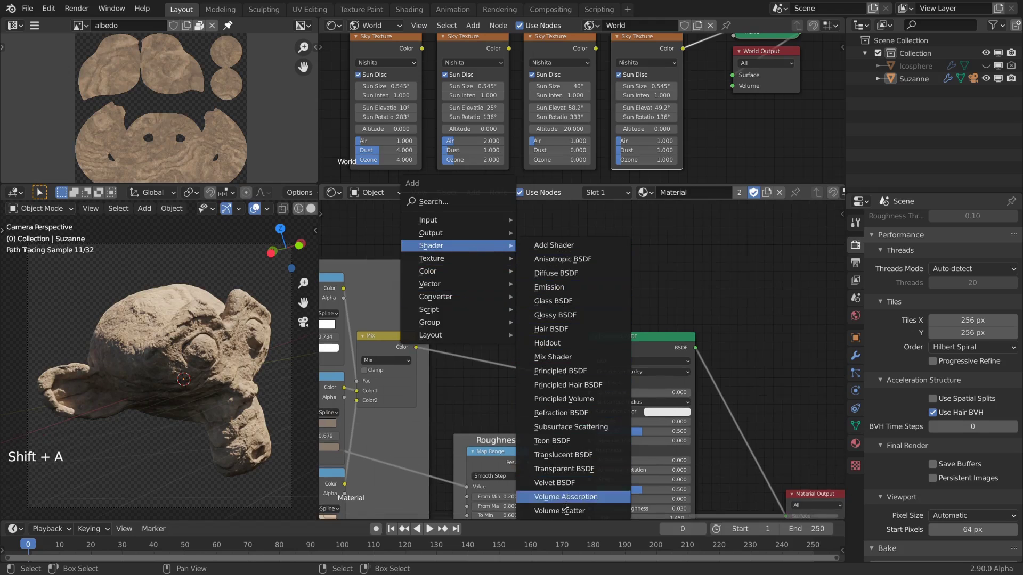
pyautogui.moveTo(734, 398); pyautogui.dragTo(667, 295, button='middle')
pyautogui.scroll(1, 633, 320)
pyautogui.moveTo(627, 321); pyautogui.dragTo(633, 320, button='middle')
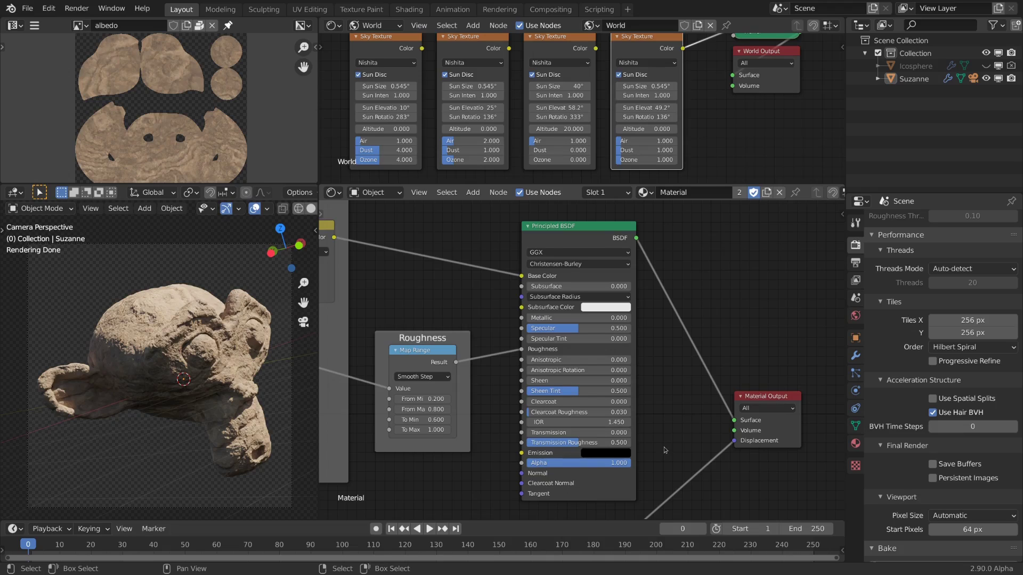
# Select the Principled BSDF node and review its inputs, including Base Color and Roughness
pyautogui.click(528, 309)
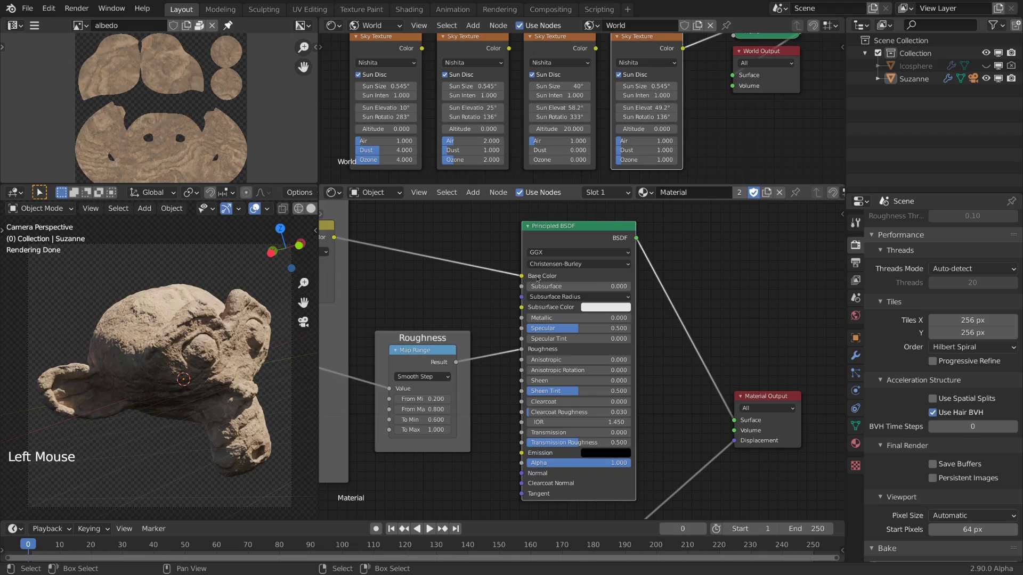
pyautogui.click(532, 351)
pyautogui.moveTo(556, 423); pyautogui.dragTo(559, 346, button='middle')
pyautogui.click(590, 468)
pyautogui.moveTo(554, 306); pyautogui.dragTo(556, 333, button='middle')
pyautogui.scroll(-1, 555, 336)
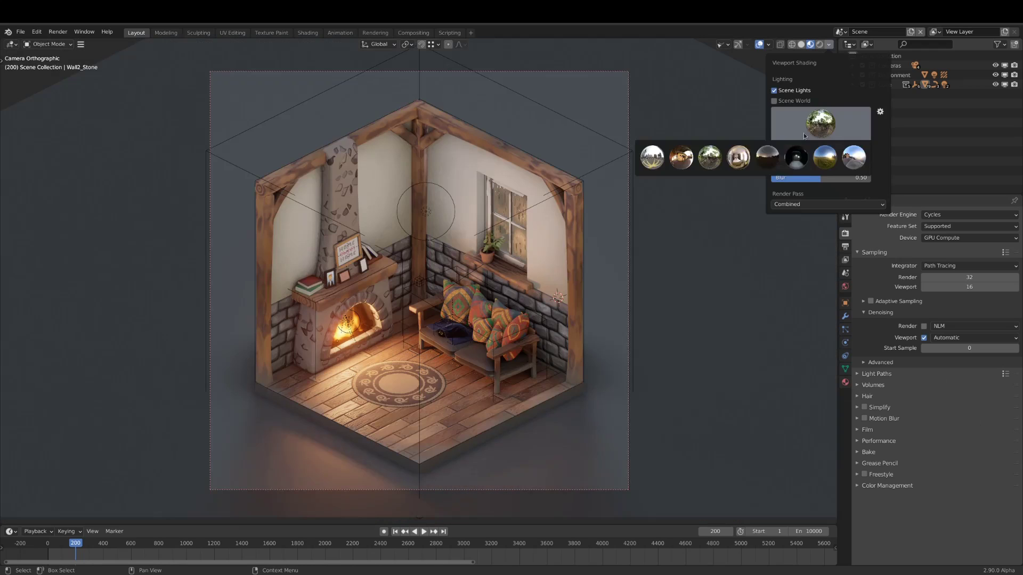
# Compare the room scene under several built-in studio HDRI lightings, finishing on the forest one
pyautogui.click(738, 158)
pyautogui.click(820, 124)
pyautogui.click(796, 157)
pyautogui.click(821, 128)
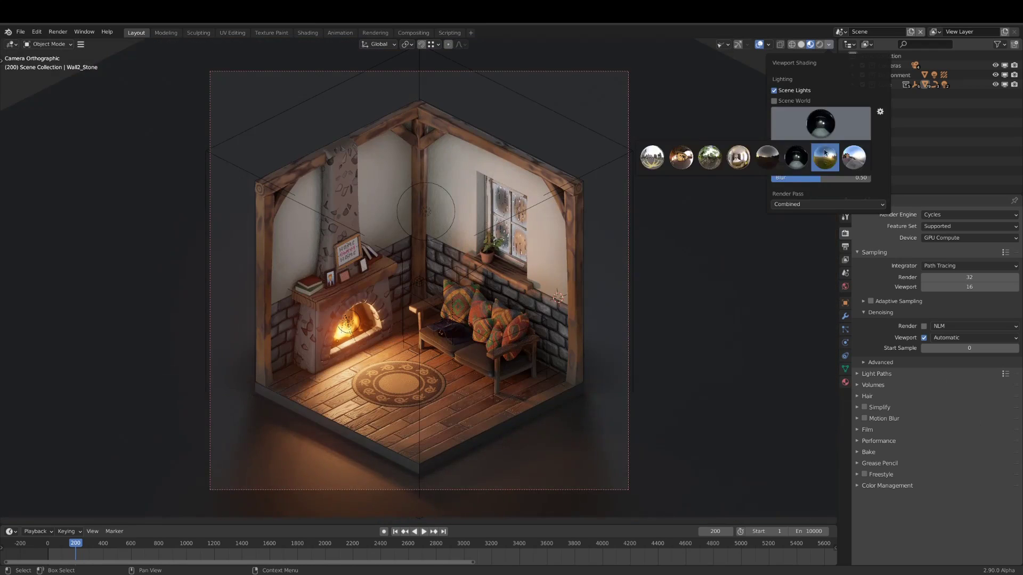
pyautogui.click(824, 155)
pyautogui.click(820, 124)
pyautogui.click(853, 158)
pyautogui.click(821, 124)
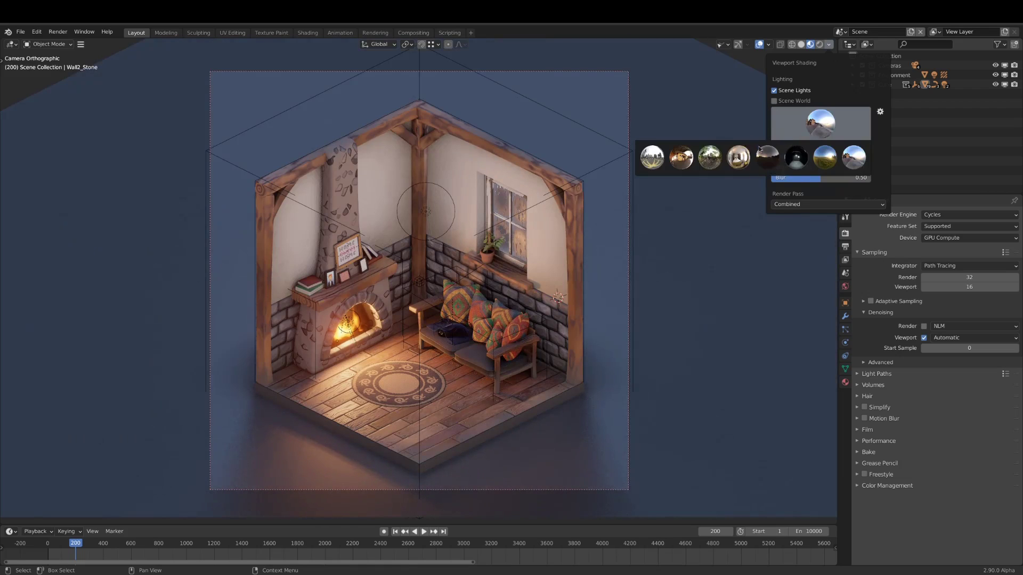
pyautogui.click(659, 165)
pyautogui.click(821, 125)
pyautogui.click(710, 159)
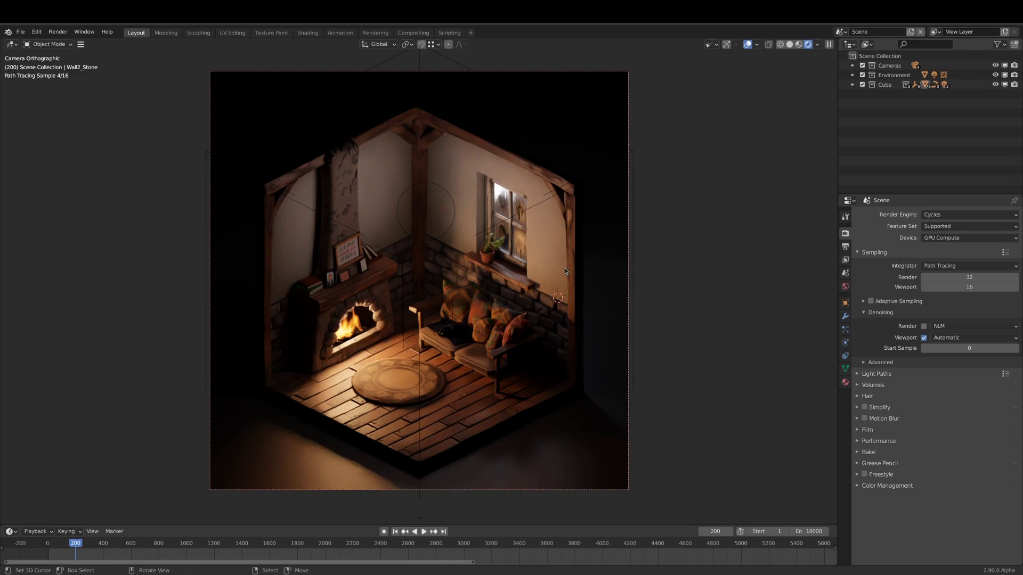
# Switch the room scene to Material Preview shading, inspect the window and sofa corner up close, and return to the camera view
pyautogui.press('z')
pyautogui.click(504, 238)
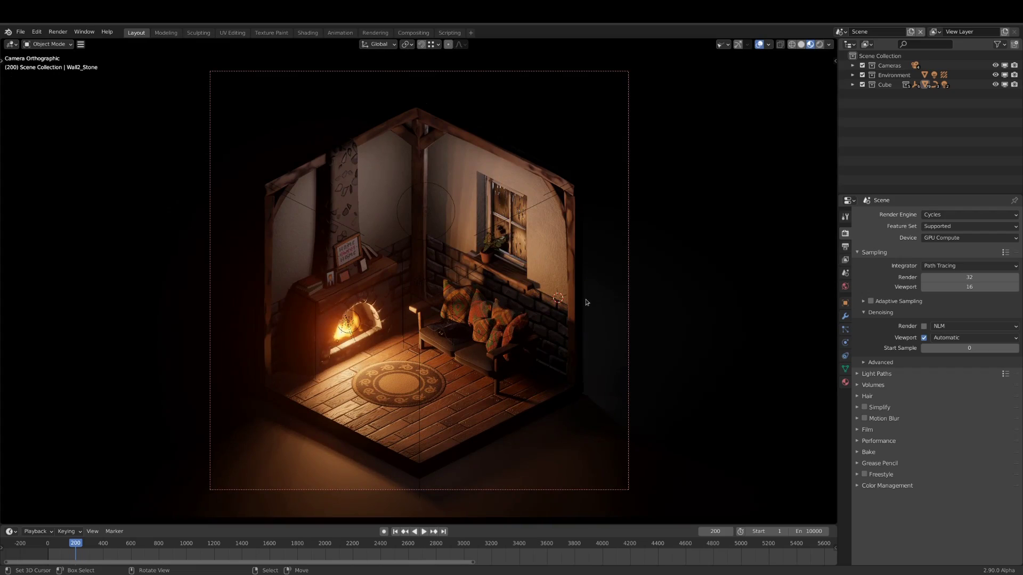
pyautogui.moveTo(574, 303); pyautogui.dragTo(508, 305, button='middle')
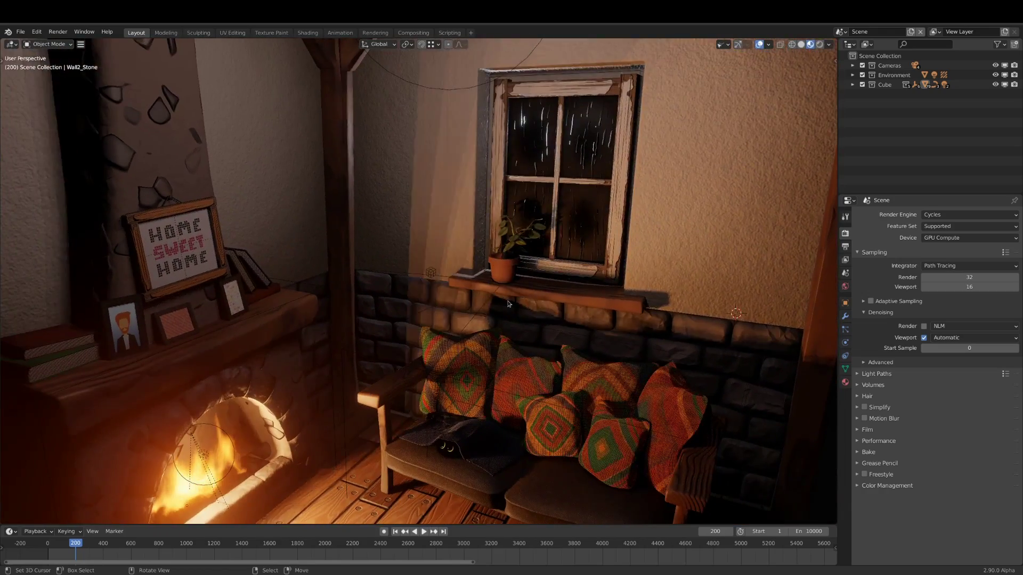
pyautogui.press('KP_0')
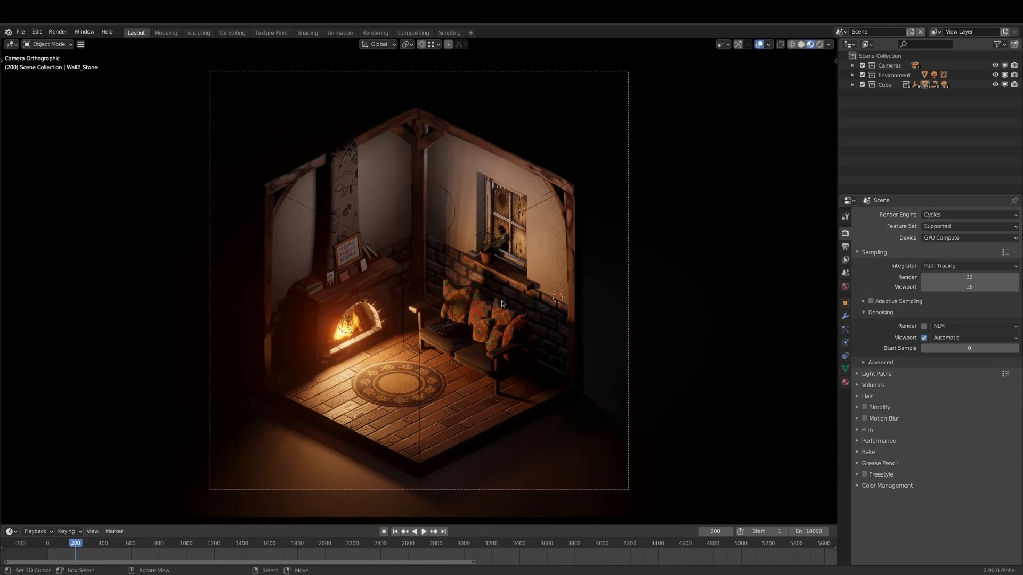
pyautogui.press('z')
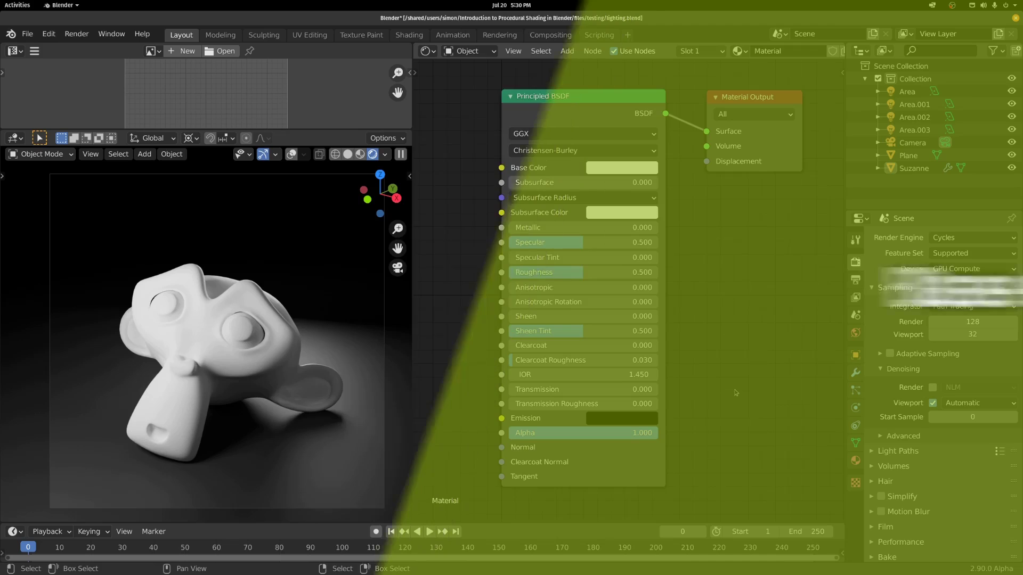
# Pick a new, darker Base Color for the monkey head's Principled BSDF
pyautogui.click(622, 168)
pyautogui.moveTo(644, 232)
pyautogui.mouseDown()
pyautogui.moveTo(632, 204)
pyautogui.moveTo(612, 251)
pyautogui.moveTo(685, 249)
pyautogui.moveTo(664, 234)
pyautogui.mouseUp()
pyautogui.moveTo(704, 191); pyautogui.dragTo(705, 247)
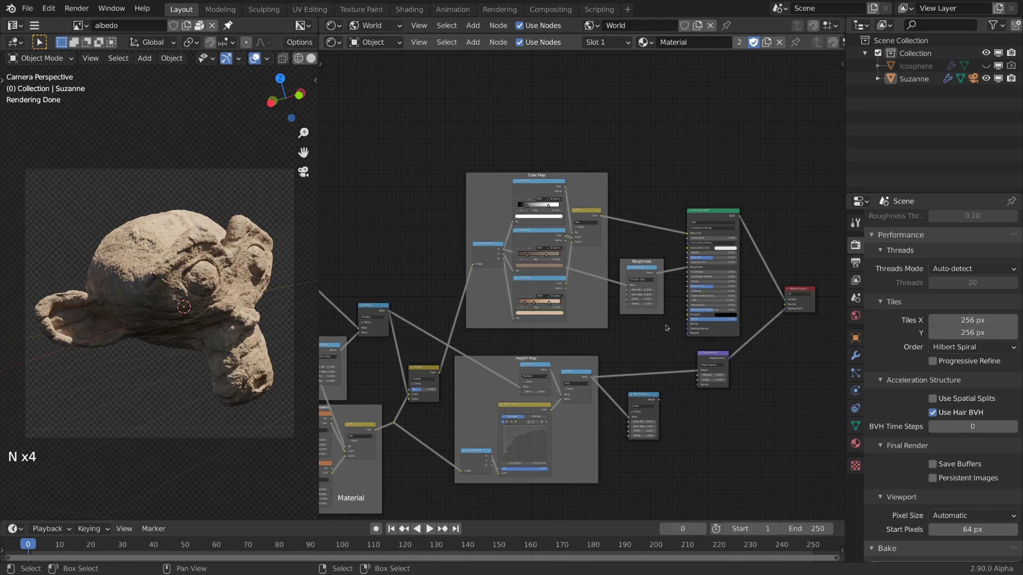
# Preview the Color Map's Mix node and the mix node feeding it on the monkey, and return to the Principled BSDF output
pyautogui.keyDown('ctrl'); pyautogui.keyDown('shift'); pyautogui.click(586, 224); pyautogui.keyUp('shift'); pyautogui.keyUp('ctrl')
pyautogui.keyDown('ctrl'); pyautogui.keyDown('shift'); pyautogui.click(433, 372); pyautogui.keyUp('shift'); pyautogui.keyUp('ctrl')
pyautogui.keyDown('ctrl'); pyautogui.keyDown('shift'); pyautogui.click(713, 240); pyautogui.keyUp('shift'); pyautogui.keyUp('ctrl')
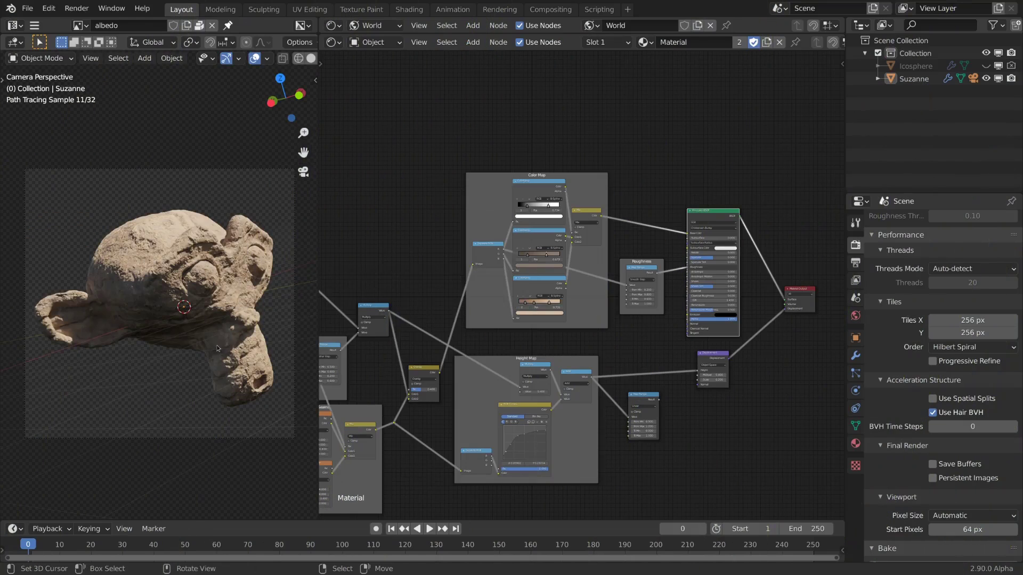
# Set the Displacement node's Scale to 1
pyautogui.middleClick(729, 393)
pyautogui.moveTo(729, 393); pyautogui.dragTo(477, 407, button='middle')
pyautogui.click(477, 413)
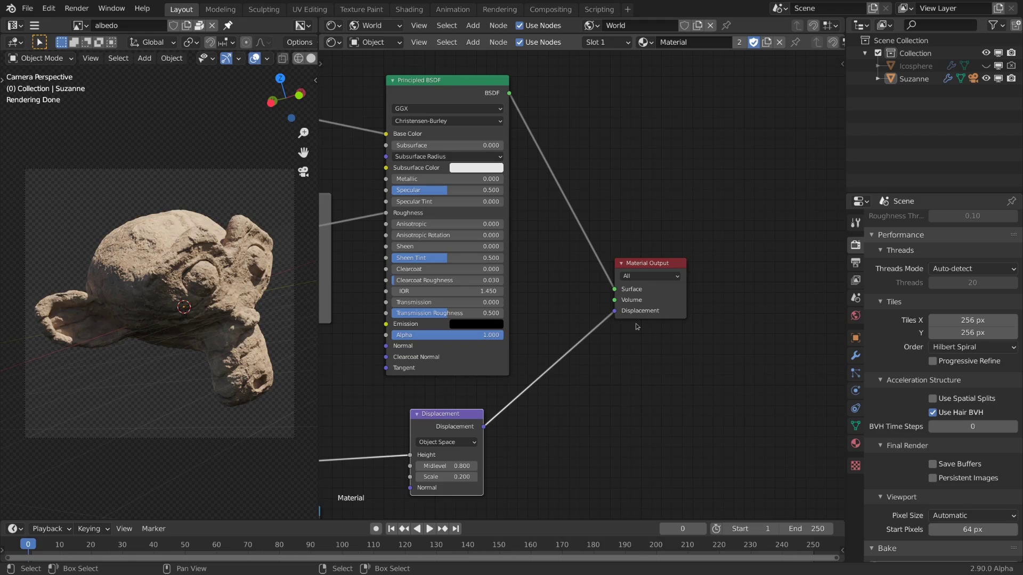
pyautogui.moveTo(612, 355); pyautogui.dragTo(689, 327, button='middle')
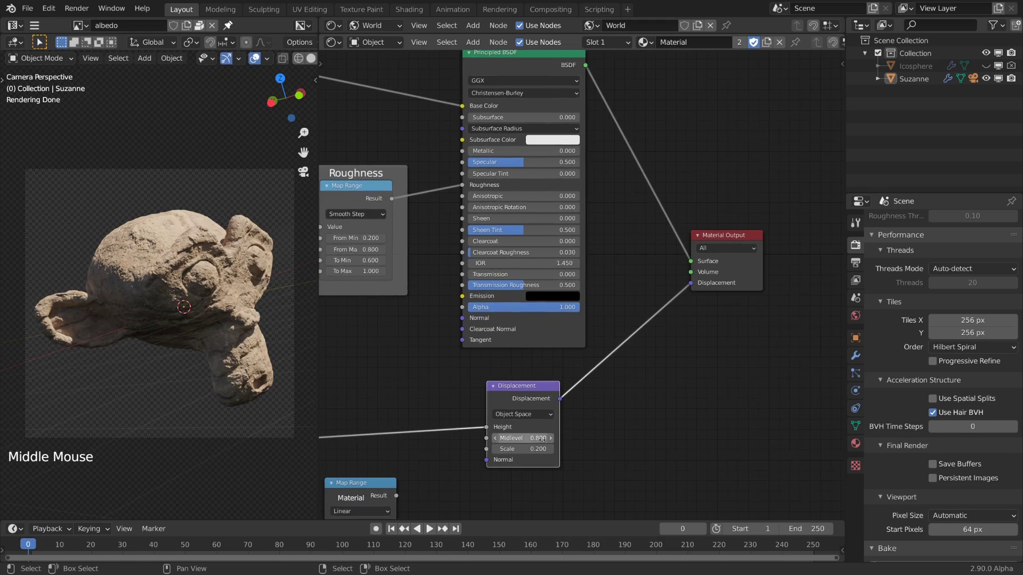
pyautogui.click(528, 448)
pyautogui.write('1')
pyautogui.press('Return')
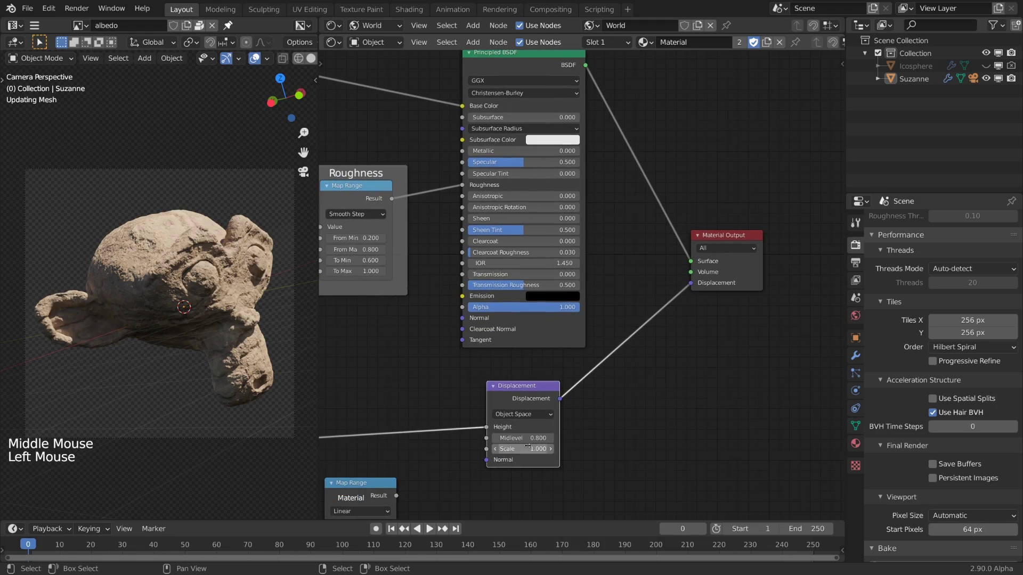
# Try a Scale of 0 on the Displacement node and return it to 0.2
pyautogui.click(528, 448)
pyautogui.write('0')
pyautogui.press('KP_Enter')
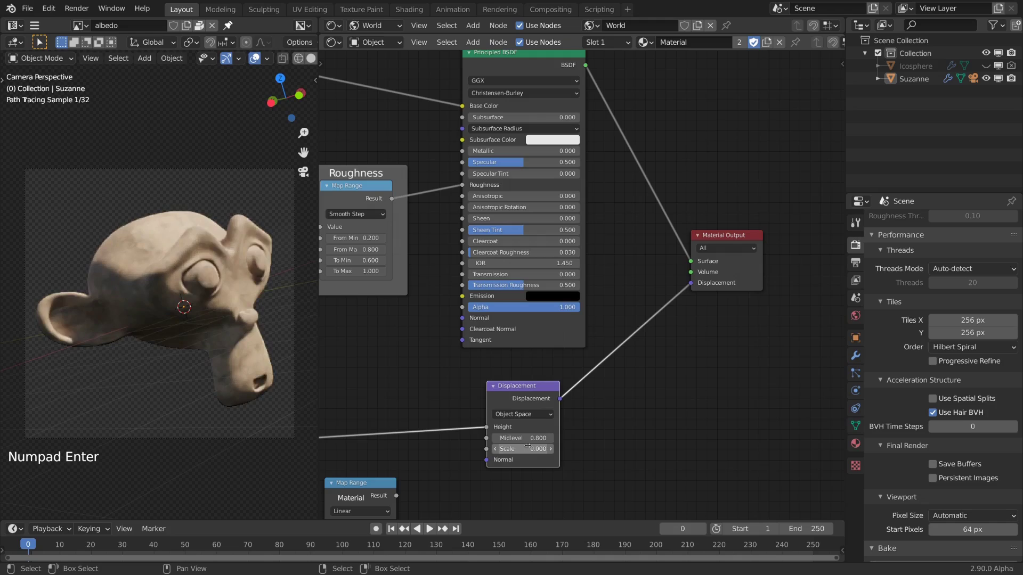
pyautogui.press('KP_Enter')
pyautogui.write('.2')
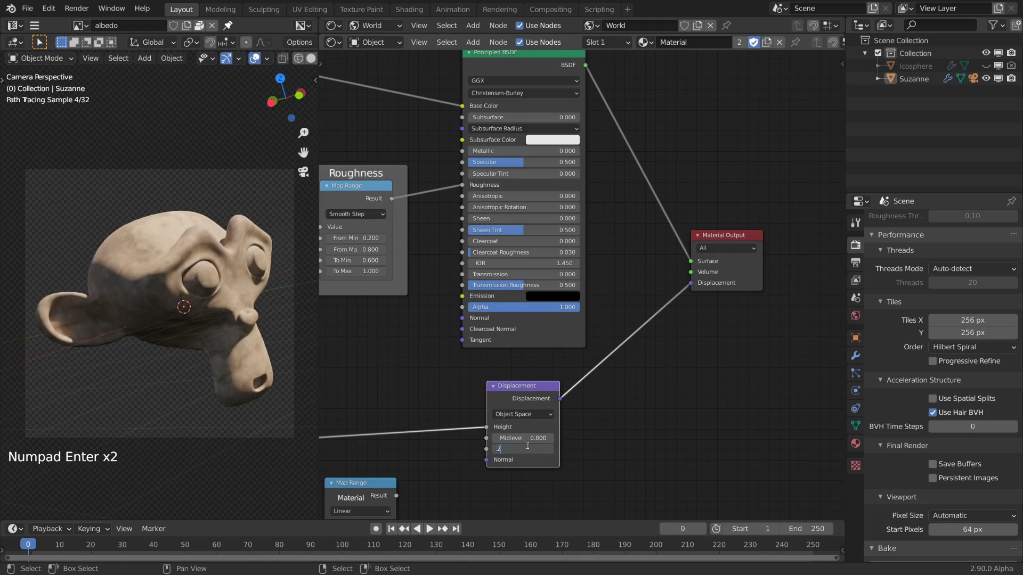
pyautogui.press('KP_Enter')
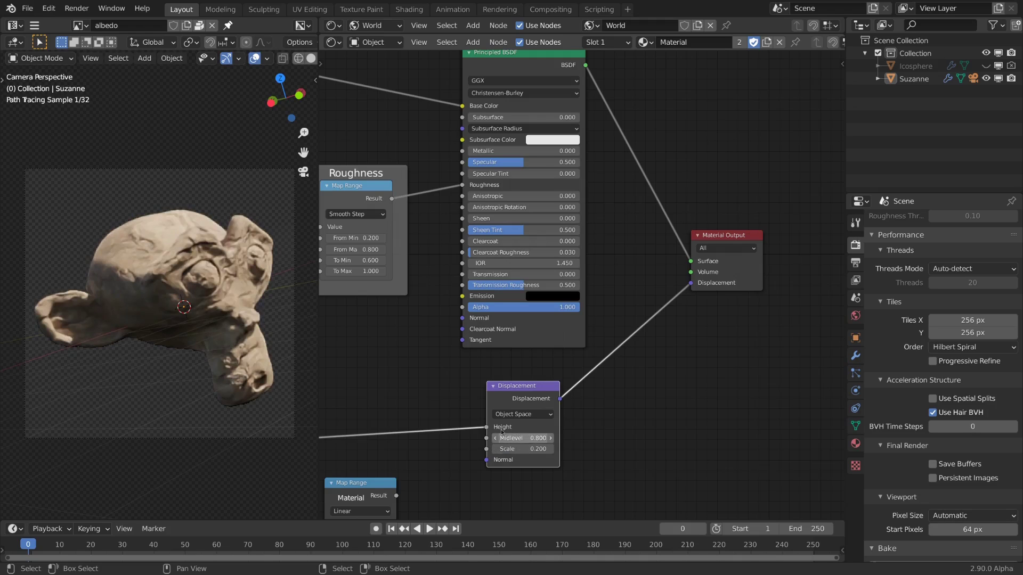
# Preview the Height Map's Add node and the Displacement node on the monkey, and return to the Principled BSDF output
pyautogui.moveTo(410, 411); pyautogui.dragTo(593, 354, button='middle')
pyautogui.scroll(-1, 586, 357)
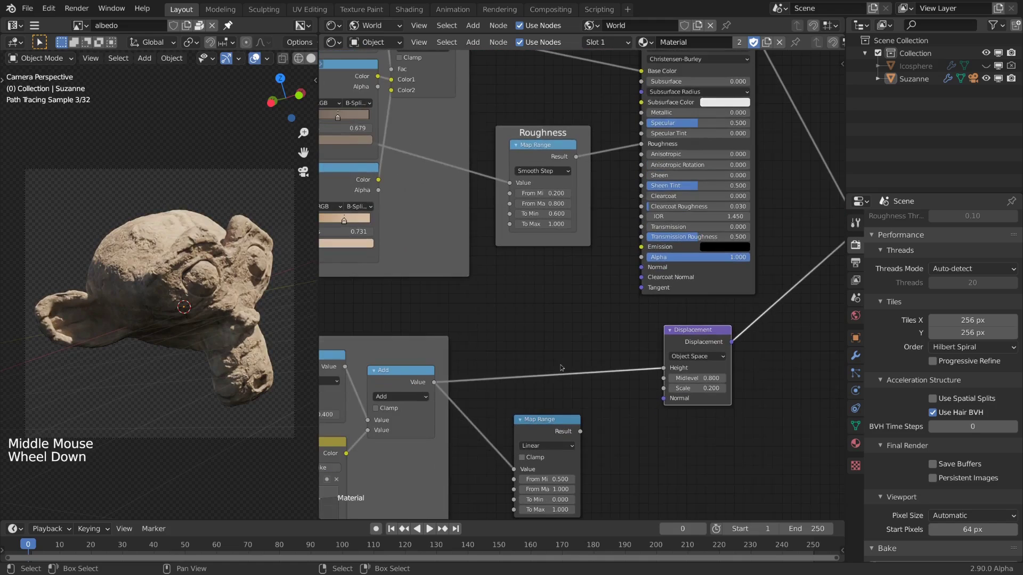
pyautogui.keyDown('ctrl'); pyautogui.keyDown('shift'); pyautogui.click(398, 375); pyautogui.keyUp('shift'); pyautogui.keyUp('ctrl')
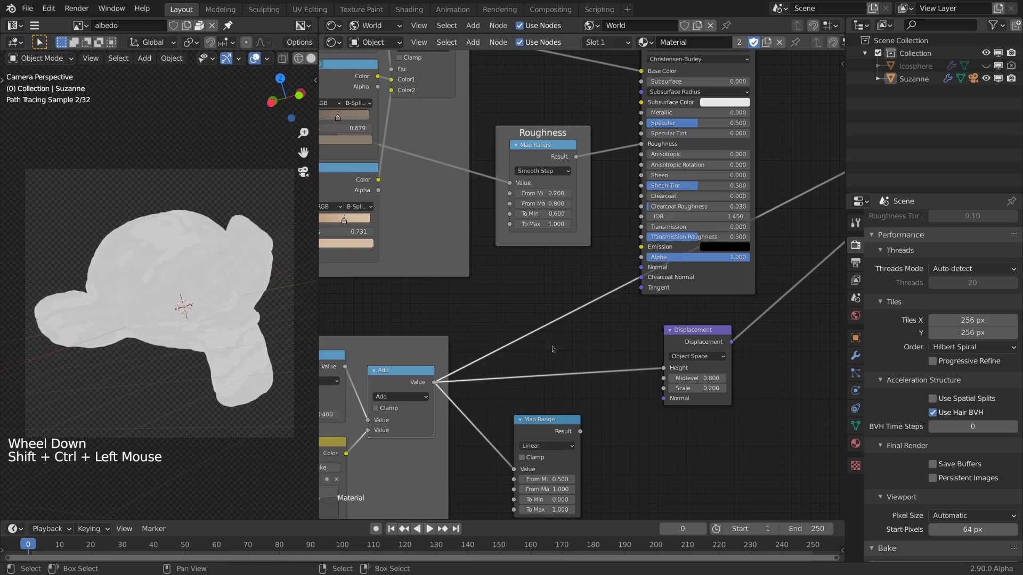
pyautogui.keyDown('ctrl'); pyautogui.keyDown('shift'); pyautogui.click(710, 336); pyautogui.keyUp('shift'); pyautogui.keyUp('ctrl')
pyautogui.moveTo(711, 337); pyautogui.dragTo(596, 421, button='middle')
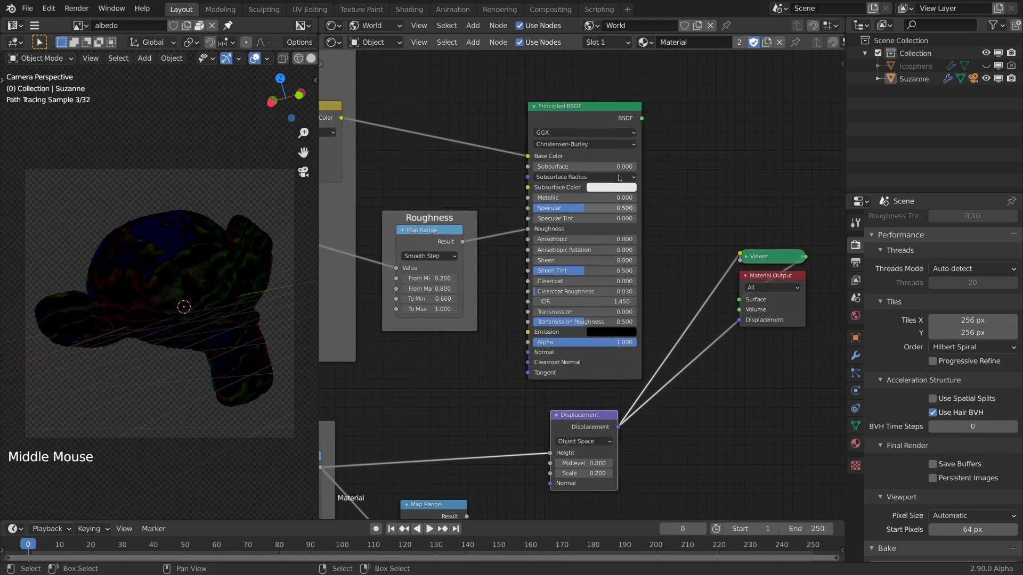
pyautogui.keyDown('ctrl'); pyautogui.keyDown('shift'); pyautogui.click(603, 120); pyautogui.keyUp('shift'); pyautogui.keyUp('ctrl')
# Select the Suzanne object and show its modifier settings to examine the subdivision levels
pyautogui.scroll(-1, 619, 291)
pyautogui.scroll(-14, 619, 291)
pyautogui.moveTo(619, 291); pyautogui.dragTo(621, 233, button='middle')
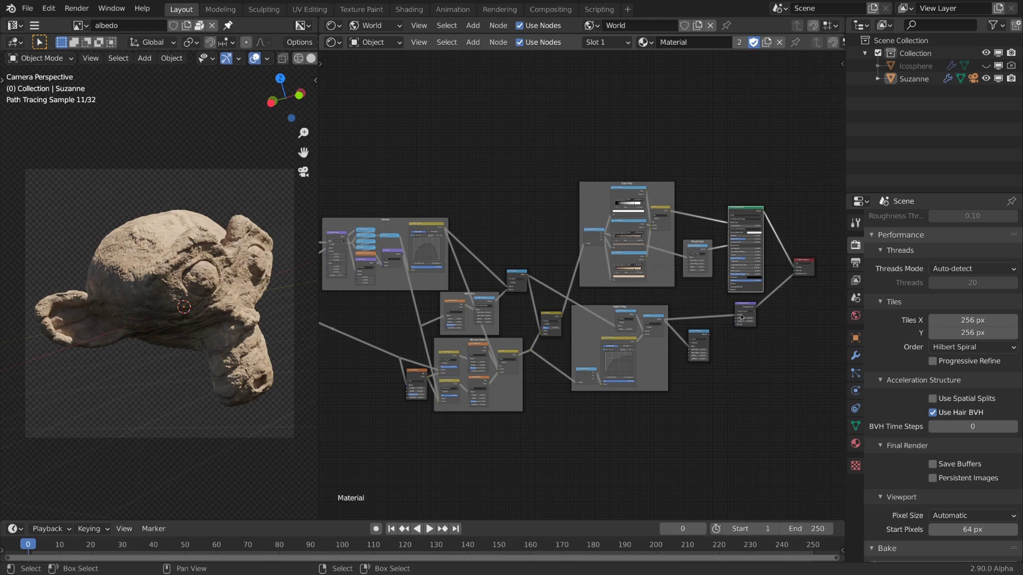
pyautogui.moveTo(738, 315); pyautogui.dragTo(624, 240, button='middle')
pyautogui.rightClick(228, 303)
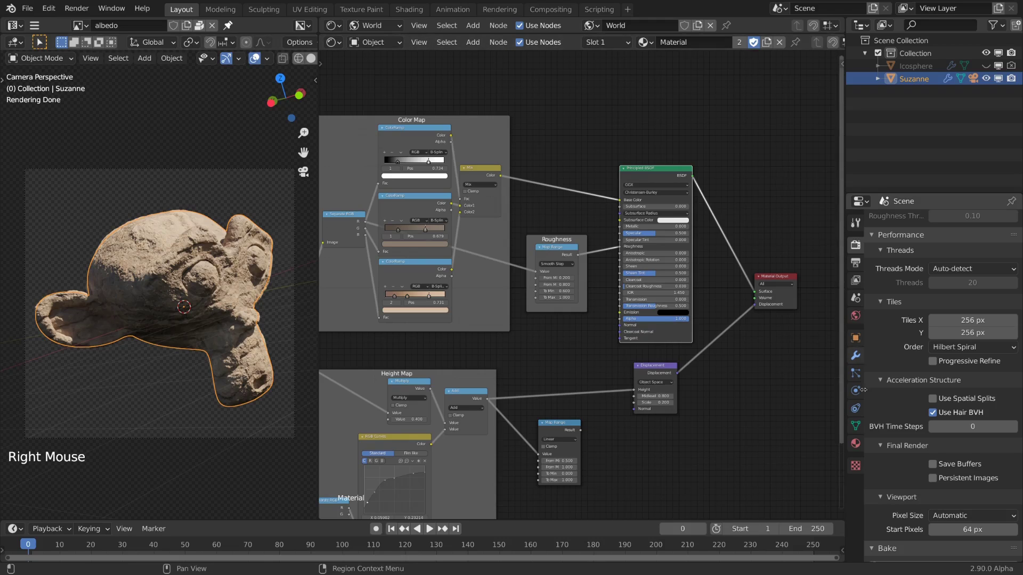
pyautogui.click(856, 357)
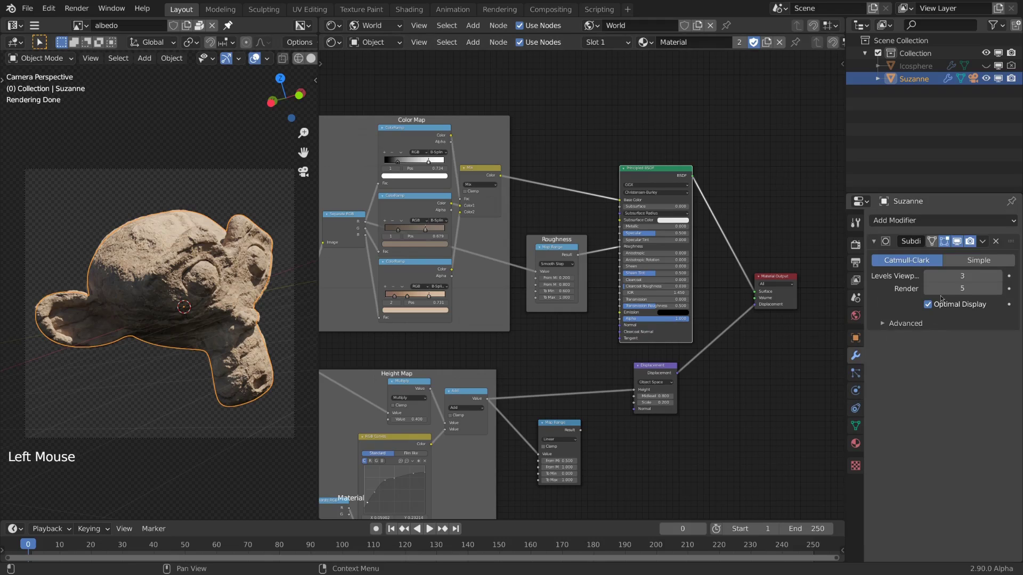
# In the Material-Variations material, connect the Sphere Displacement frame's Subtract output to the Material Output's Displacement input
pyautogui.scroll(11, 646, 339)
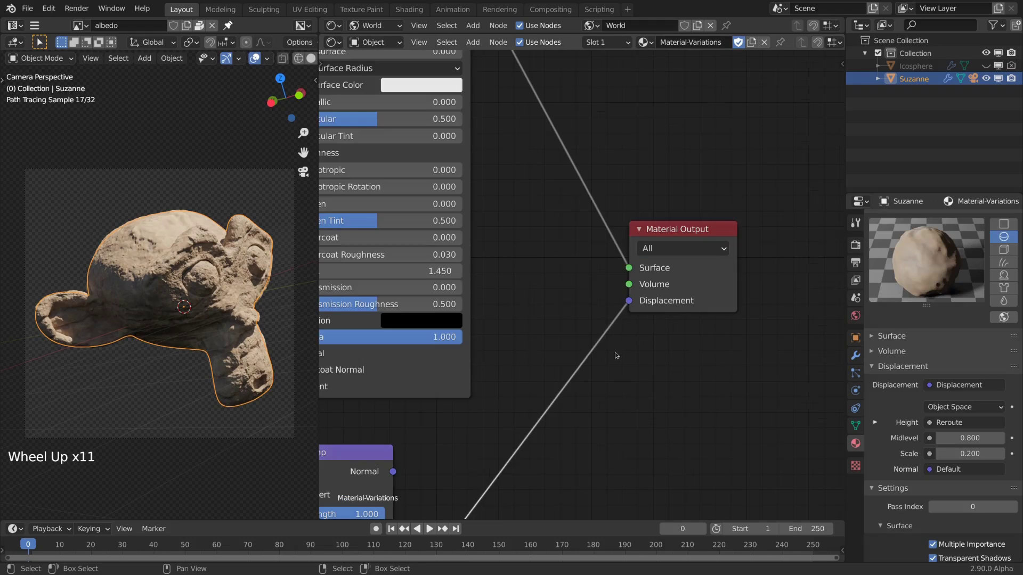
pyautogui.moveTo(606, 359); pyautogui.dragTo(670, 198, button='middle')
pyautogui.scroll(-8, 640, 277)
pyautogui.moveTo(639, 277); pyautogui.dragTo(624, 218, button='middle')
pyautogui.moveTo(644, 439); pyautogui.dragTo(660, 112)
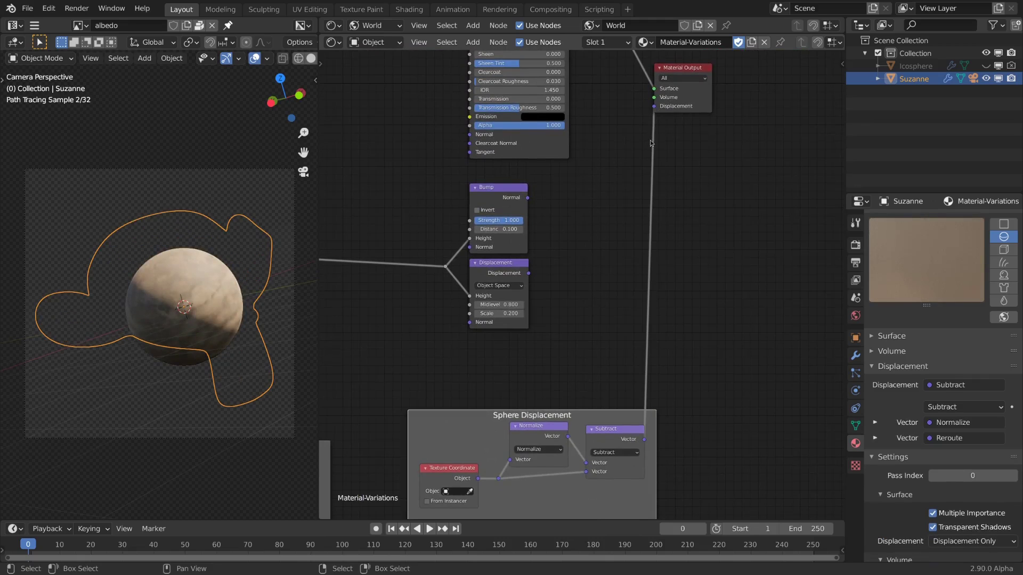
# View the displaced monkey from another angle and compare it in Solid shading and Rendered shading
pyautogui.moveTo(168, 300); pyautogui.dragTo(187, 317, button='middle')
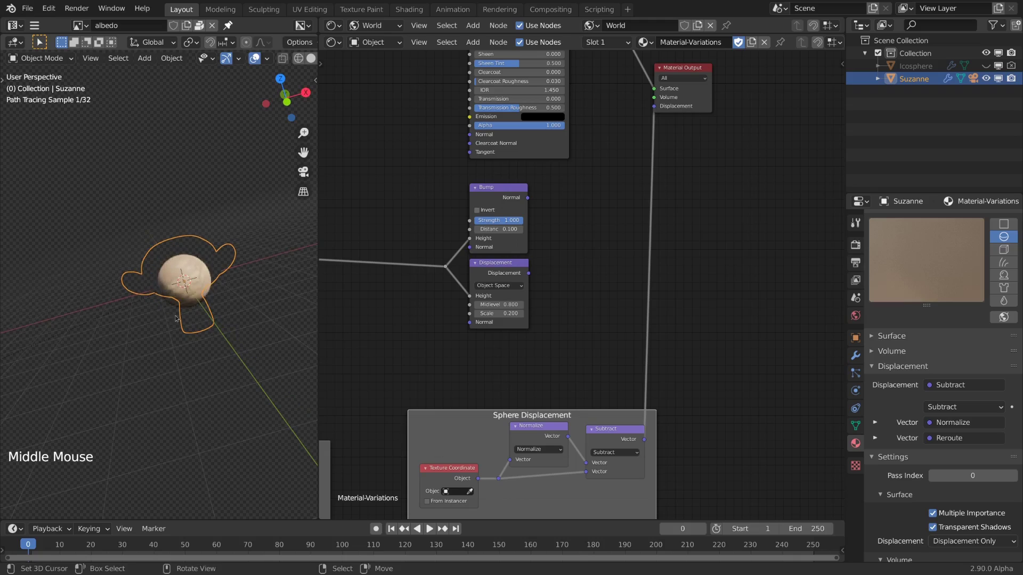
pyautogui.press('z')
pyautogui.click(261, 321)
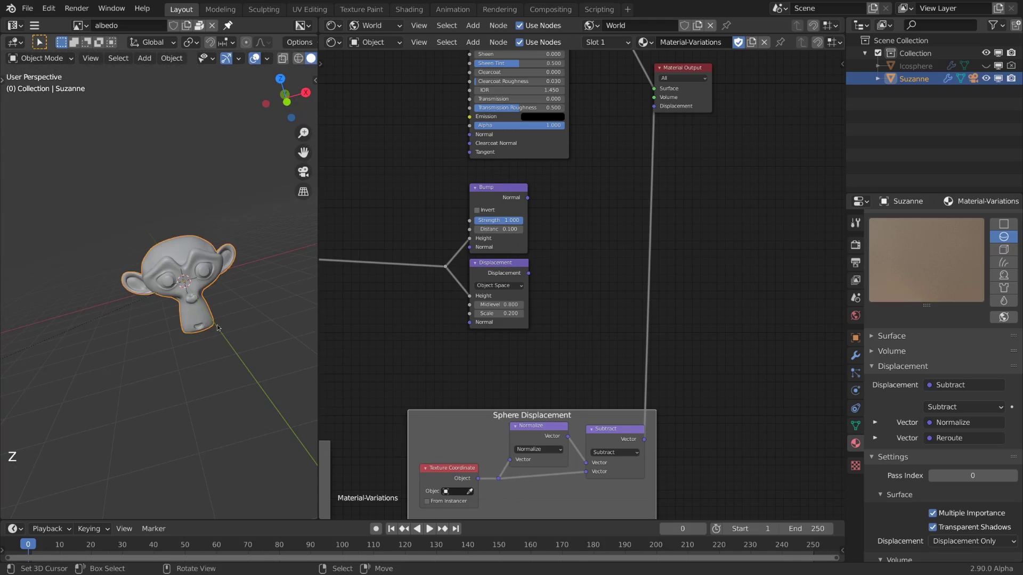
pyautogui.press('z')
pyautogui.click(245, 307)
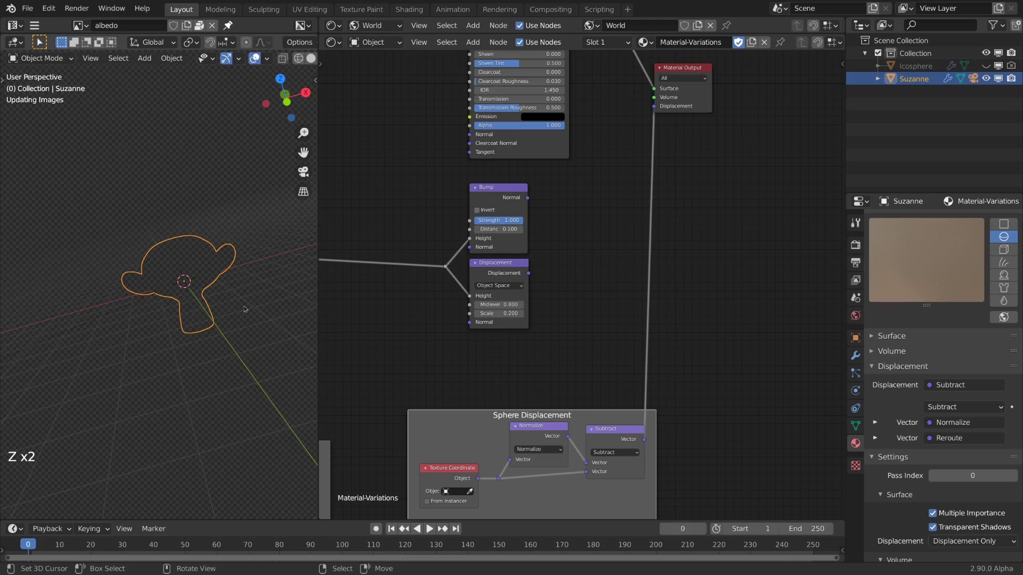
# View the sphere-displaced monkey up close and through the camera, alongside the displacement nodes
pyautogui.scroll(3, 234, 308)
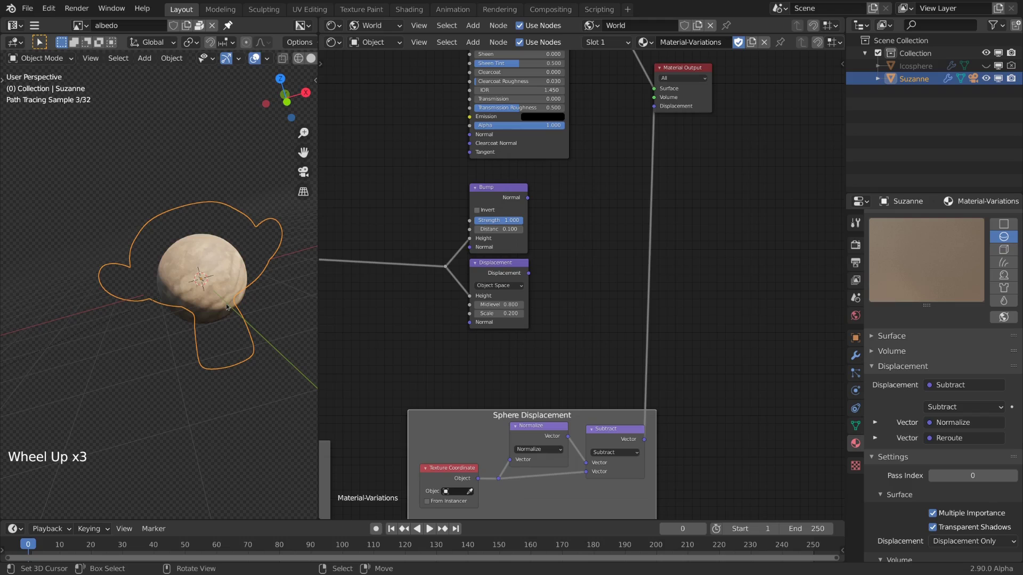
pyautogui.press('KP_0')
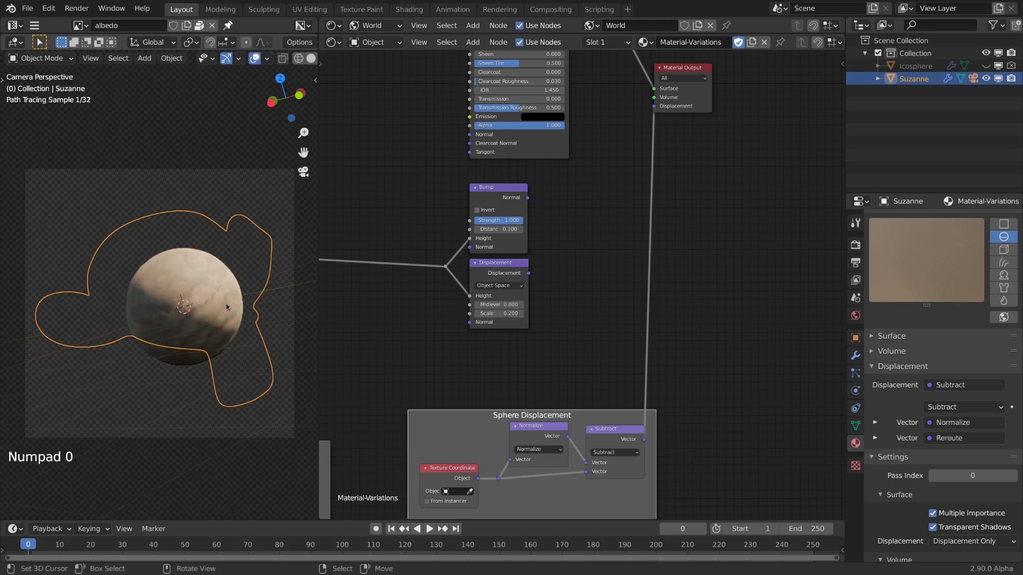
pyautogui.moveTo(386, 268); pyautogui.dragTo(457, 336, button='middle')
pyautogui.moveTo(468, 361); pyautogui.dragTo(592, 194)
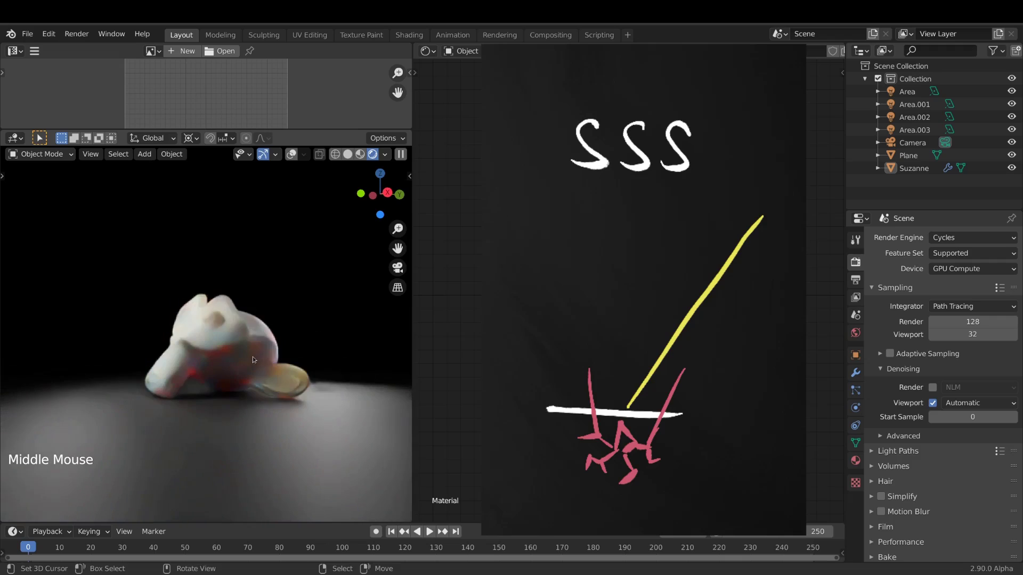
# Examine the subsurface scattering on the monkey and its ears from several angles in Rendered shading
pyautogui.scroll(3, 252, 357)
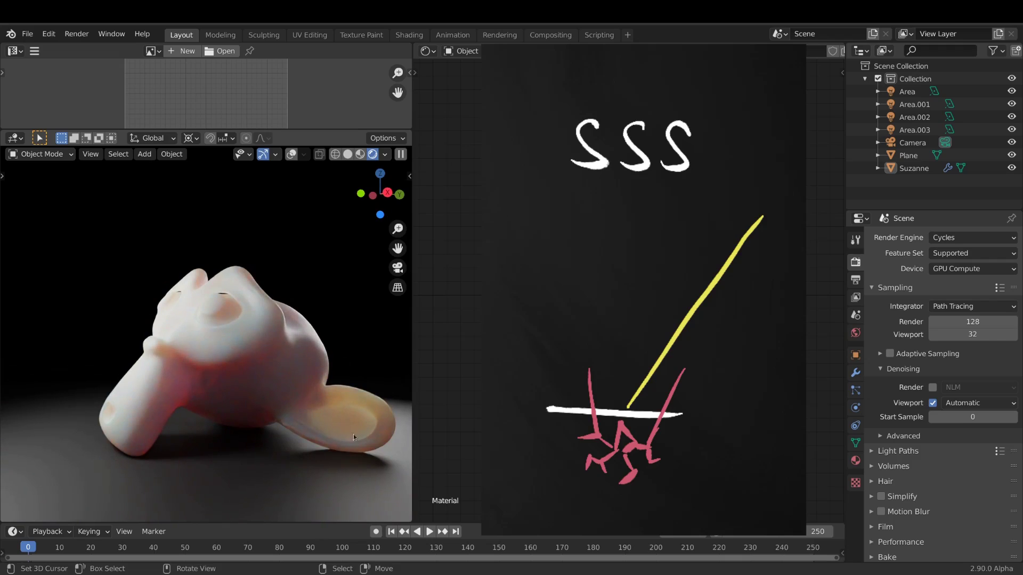
pyautogui.moveTo(332, 410)
pyautogui.mouseDown(button='middle')
pyautogui.moveTo(322, 389)
pyautogui.moveTo(337, 392)
pyautogui.mouseUp(button='middle')
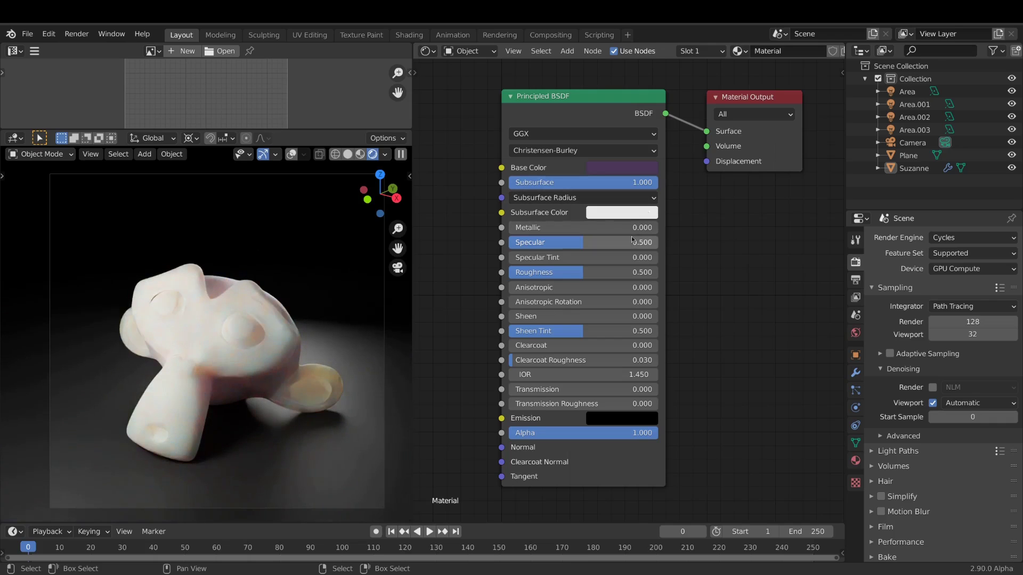
pyautogui.moveTo(338, 349); pyautogui.dragTo(252, 356, button='middle')
pyautogui.scroll(3, 254, 360)
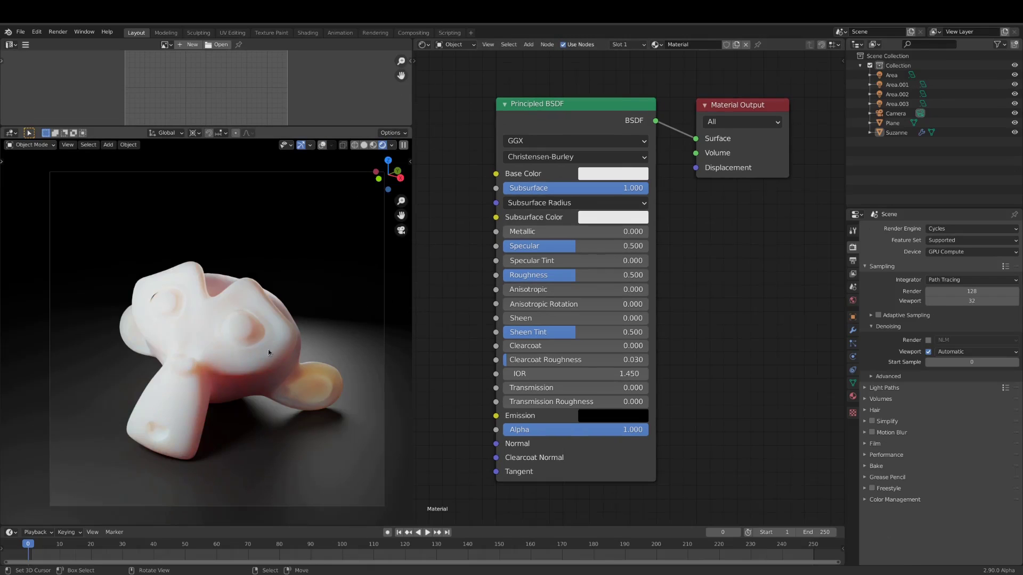
# Compare the monkey in Material Preview and Rendered shading from another angle, and return to the camera view
pyautogui.press('z')
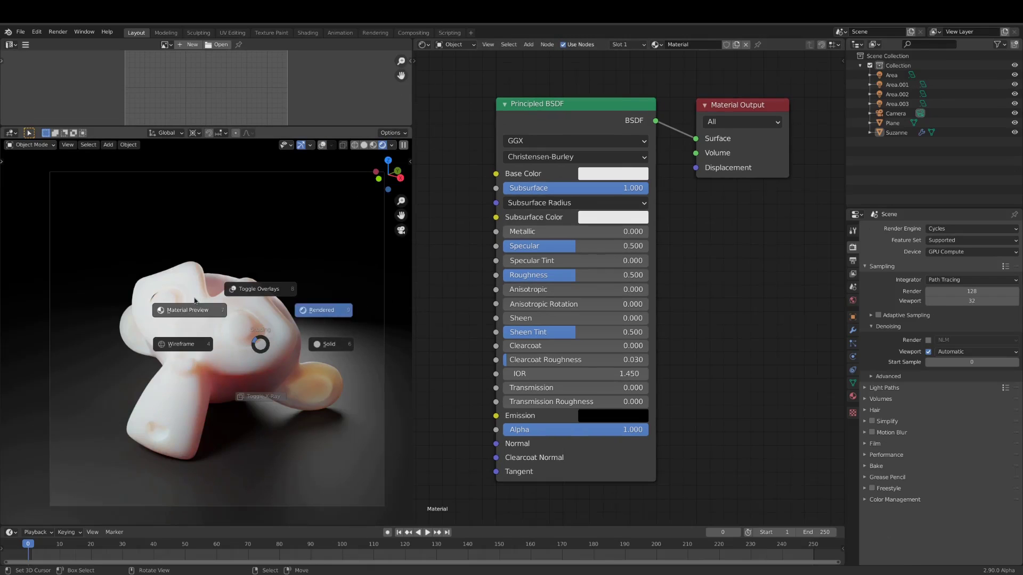
pyautogui.click(257, 318)
pyautogui.moveTo(297, 343)
pyautogui.mouseDown(button='middle')
pyautogui.moveTo(193, 333)
pyautogui.moveTo(288, 340)
pyautogui.moveTo(261, 334)
pyautogui.moveTo(270, 333)
pyautogui.mouseUp(button='middle')
pyautogui.press('z')
pyautogui.click(299, 318)
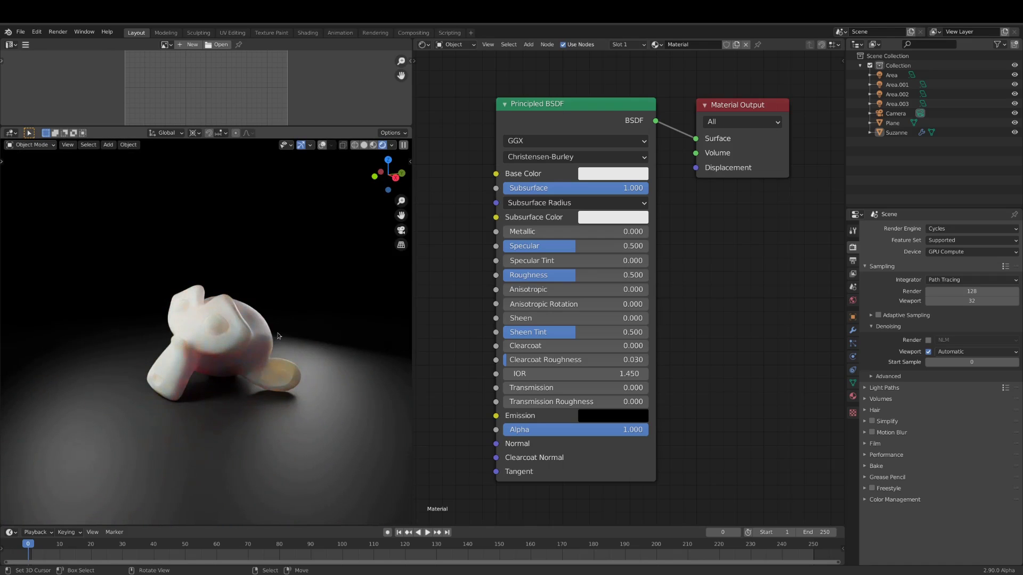
pyautogui.press('KP_0')
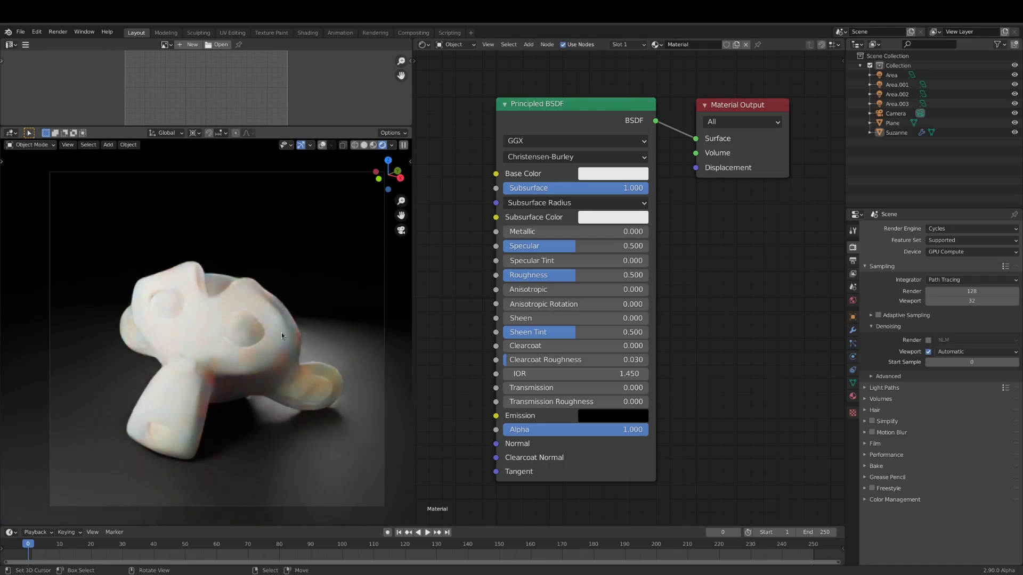
# Keep Subsurface at 1.000, try salmon pink and green as the Subsurface Color, and settle on pale blue
pyautogui.moveTo(583, 183); pyautogui.dragTo(639, 182)
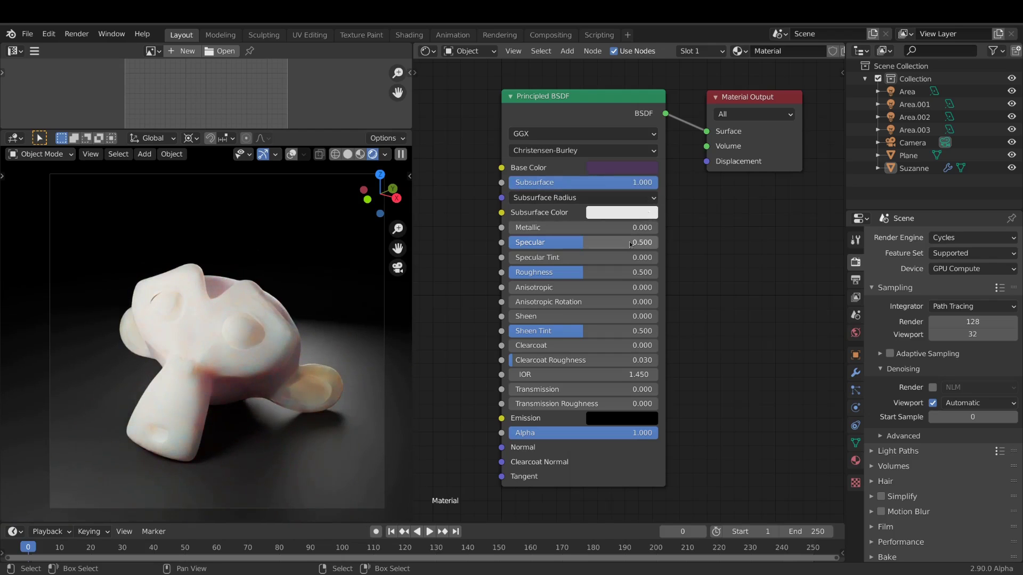
pyautogui.click(621, 212)
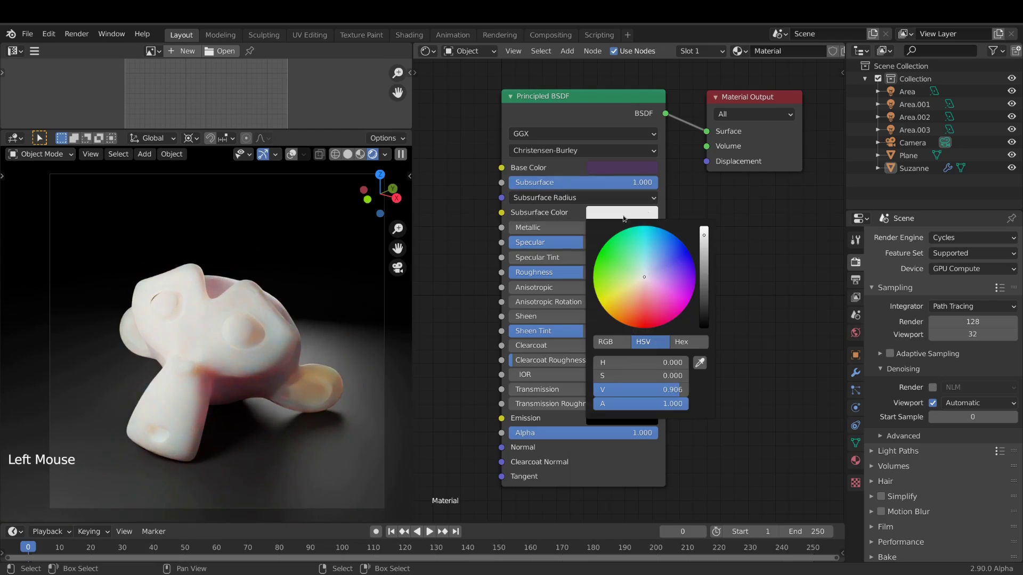
pyautogui.click(641, 292)
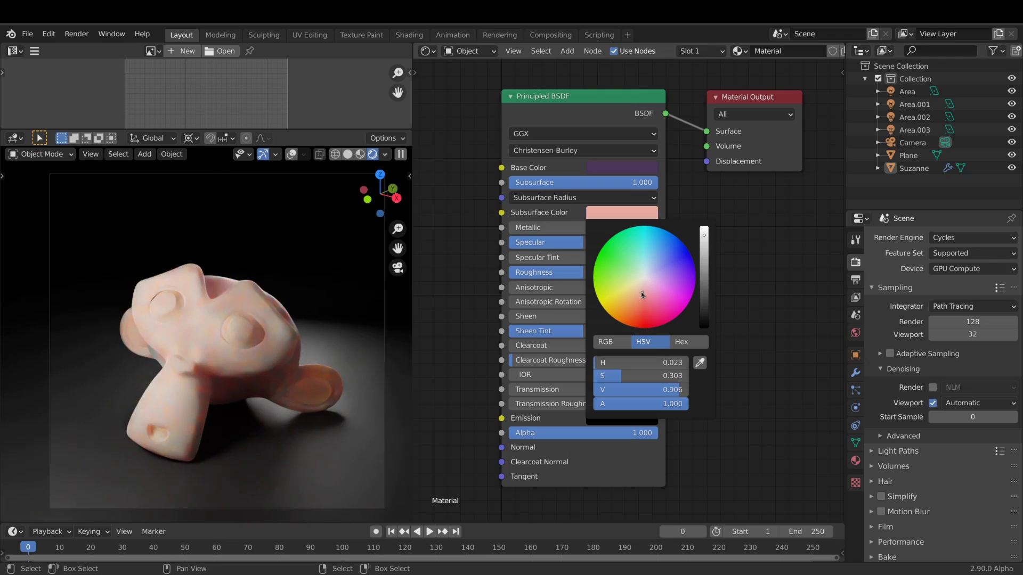
pyautogui.click(608, 263)
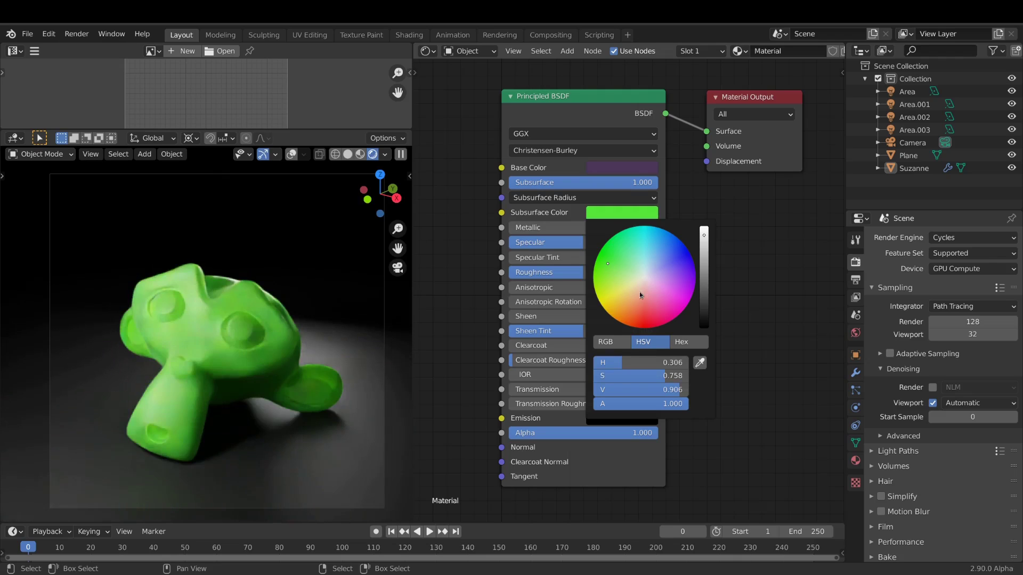
pyautogui.click(650, 268)
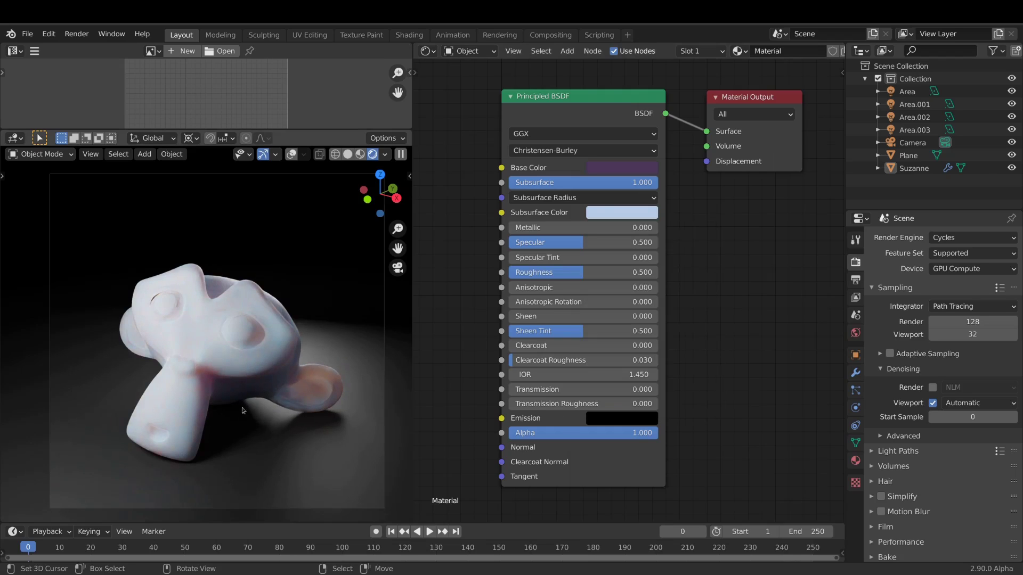
# Set the first Subsurface Radius value to 0.1 and the third to 1
pyautogui.click(595, 198)
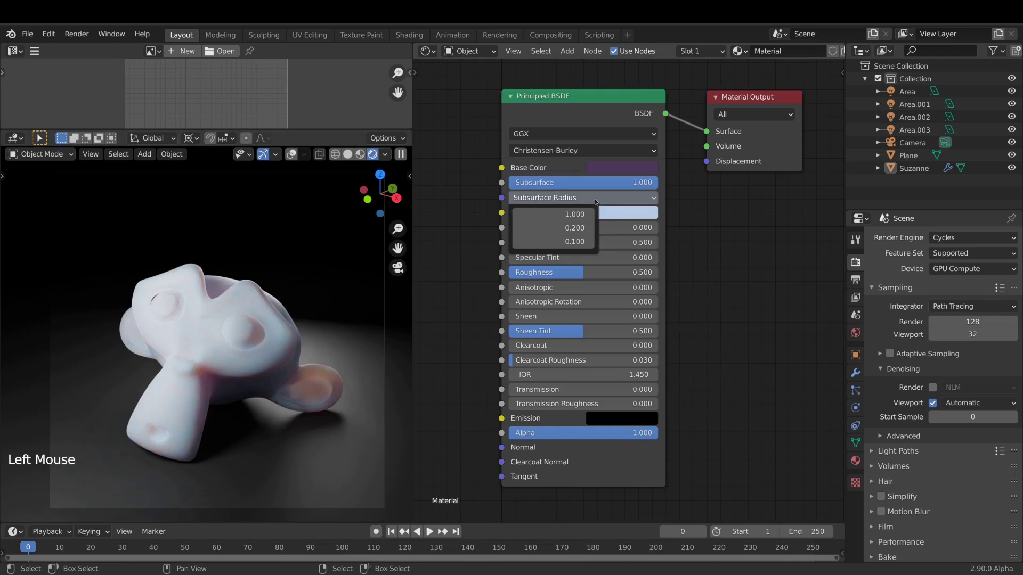
pyautogui.click(570, 213)
pyautogui.write('0.1')
pyautogui.press('Tab')
pyautogui.press('Tab')
pyautogui.write('1')
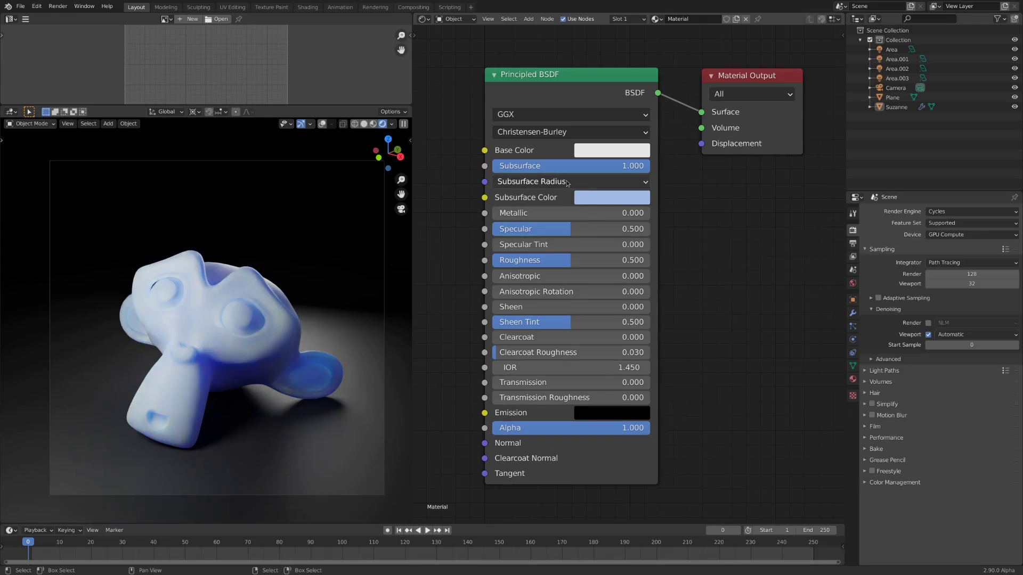
# Set all three Subsurface Radius values to 1 and choose Random Walk as the subsurface method
pyautogui.click(532, 182)
pyautogui.click(560, 228)
pyautogui.write('1')
pyautogui.press('Return')
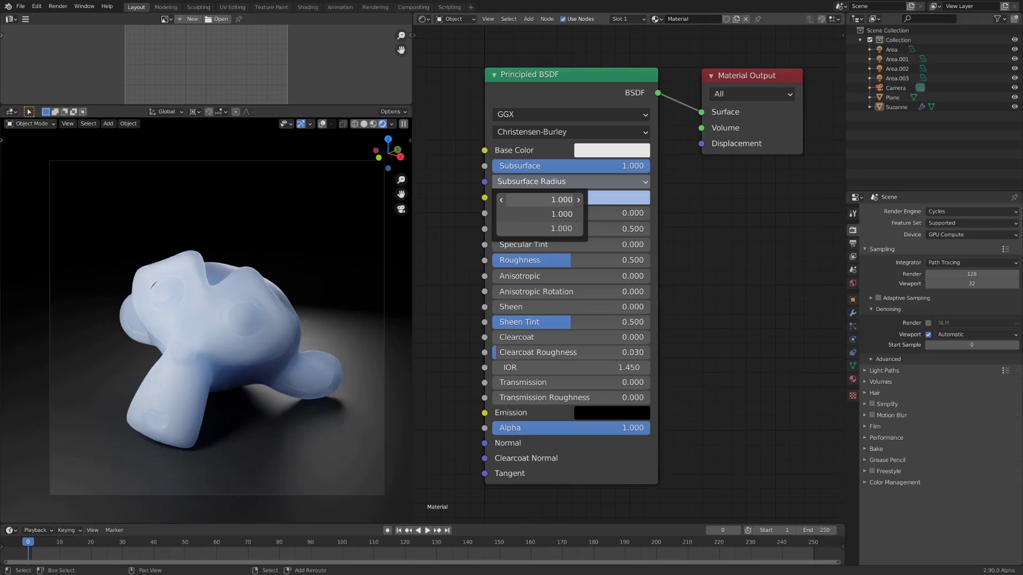
pyautogui.moveTo(540, 199); pyautogui.dragTo(566, 178)
pyautogui.click(532, 132)
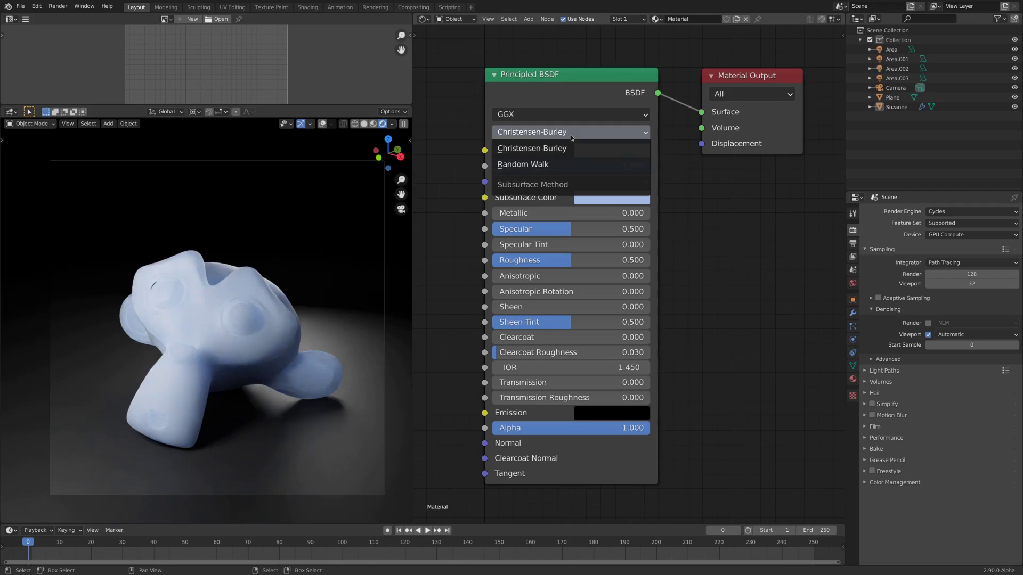
pyautogui.click(542, 166)
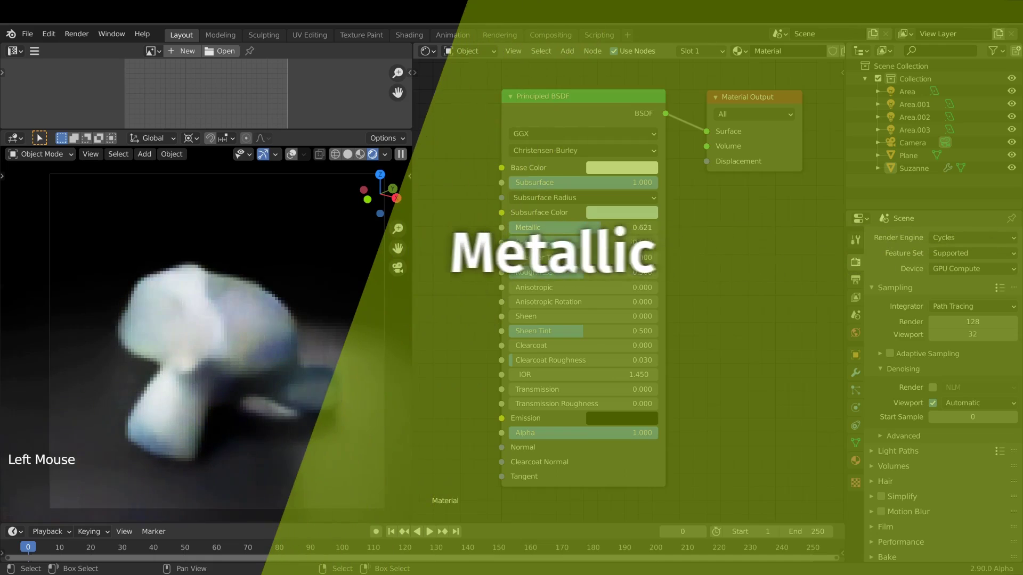
# Set the Principled BSDF's Metallic to 1.000 and darken the Base Color to grey with RGB values of 0.086
pyautogui.moveTo(602, 228); pyautogui.dragTo(657, 228)
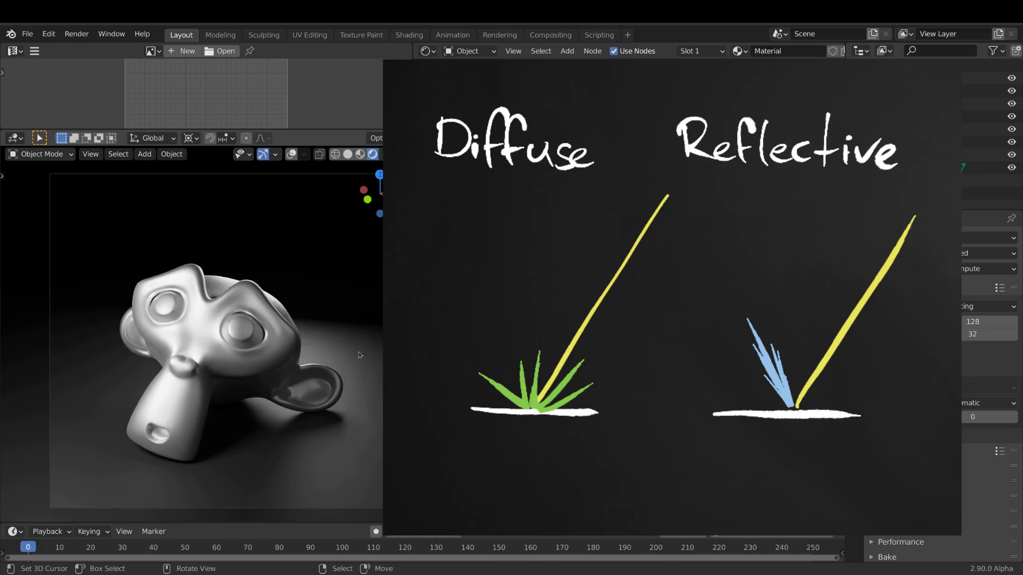
pyautogui.click(624, 168)
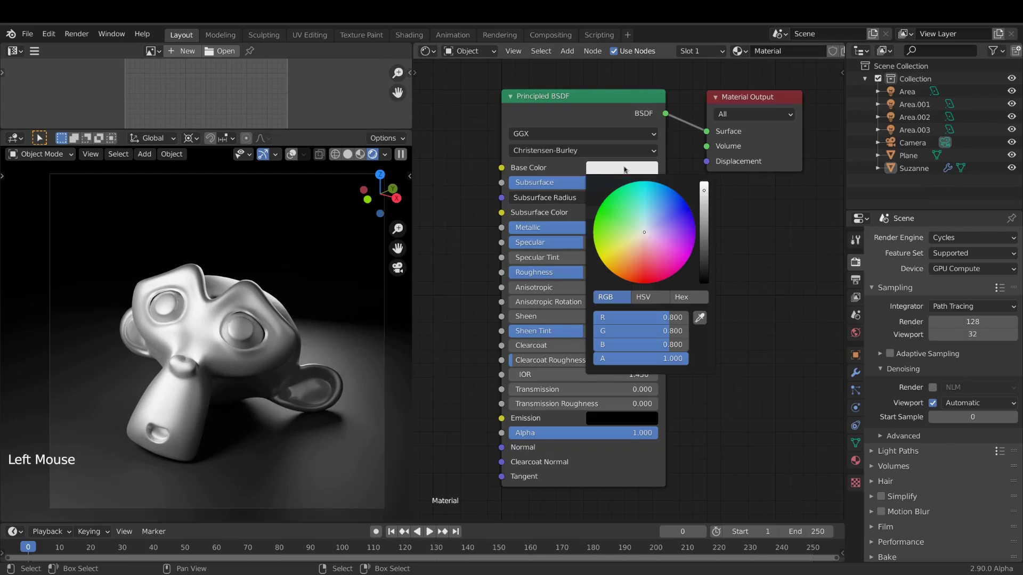
pyautogui.click(704, 217)
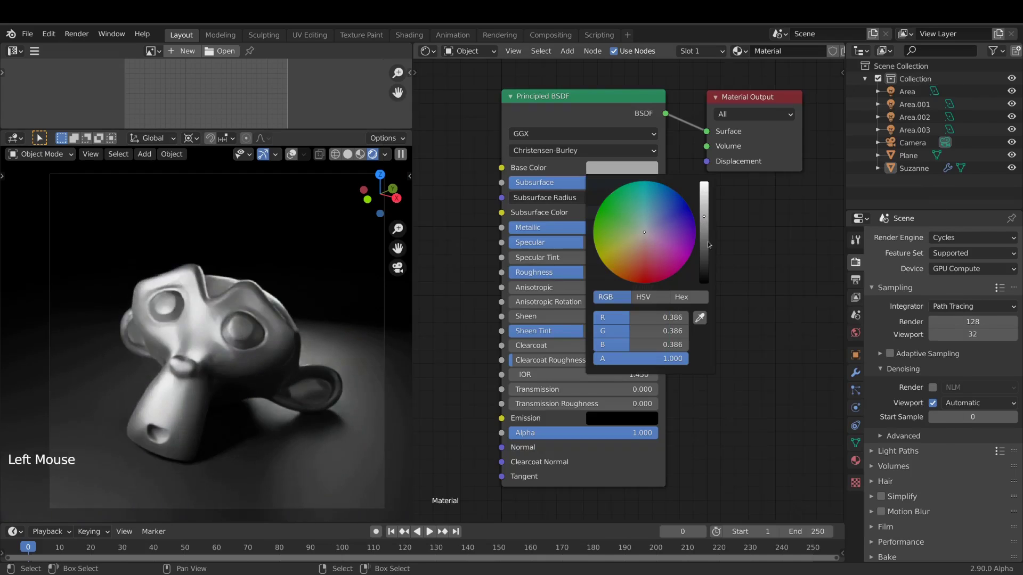
pyautogui.click(704, 251)
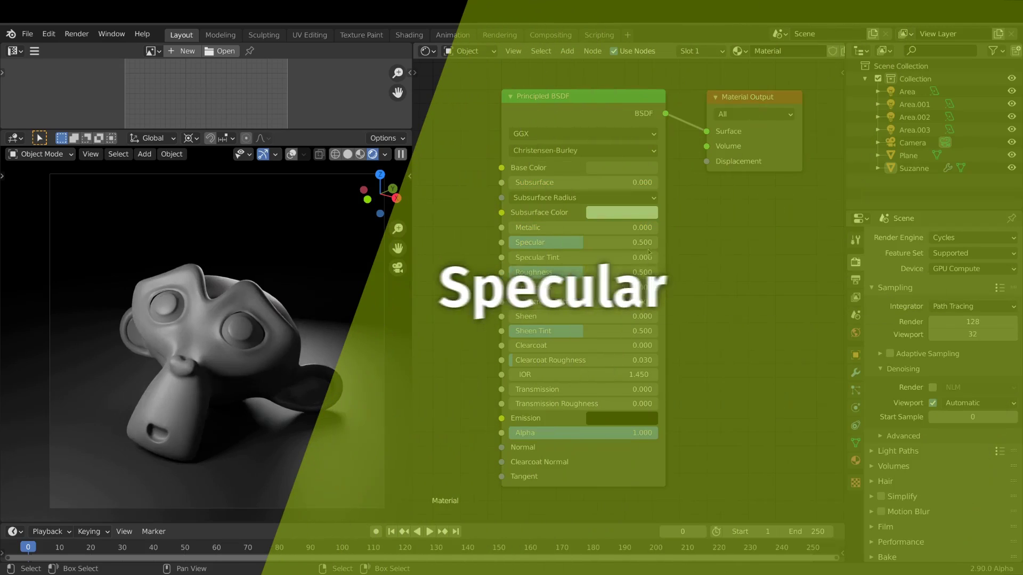
# Lower Specular to 0, restore it to 0.500, and change the Base Color to dark red
pyautogui.moveTo(635, 247); pyautogui.dragTo(538, 248)
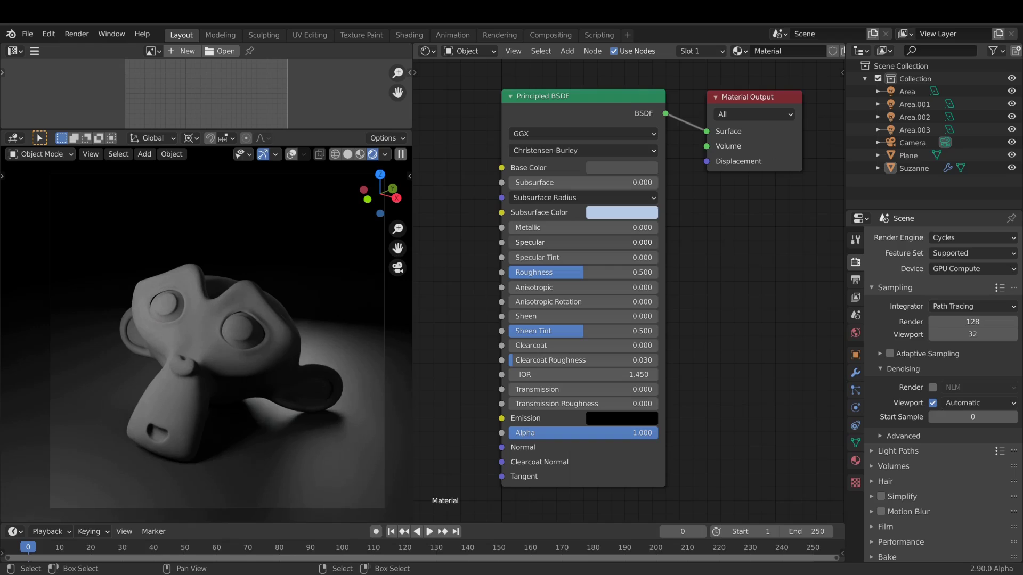
pyautogui.moveTo(512, 243); pyautogui.dragTo(601, 245)
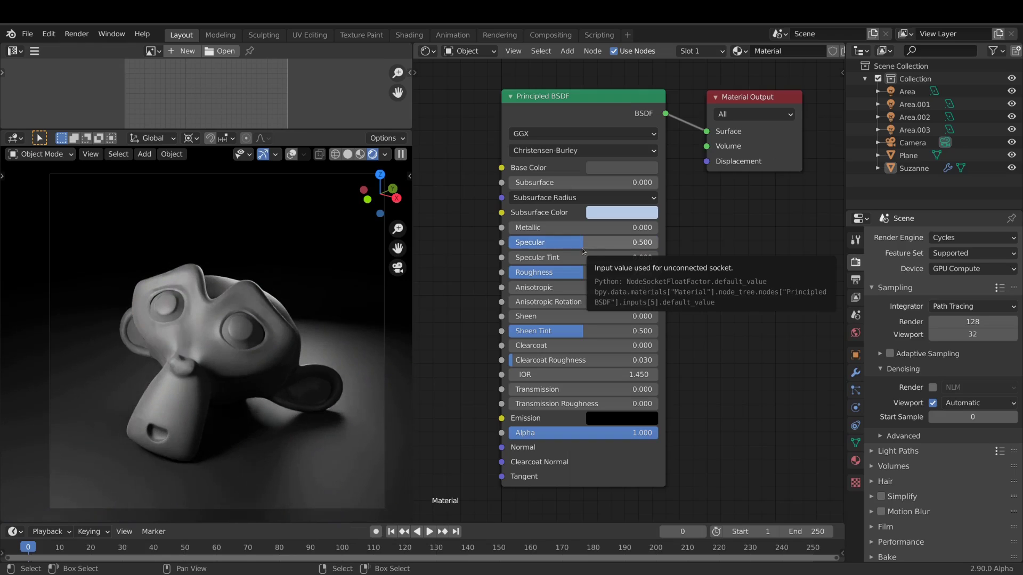
pyautogui.click(607, 170)
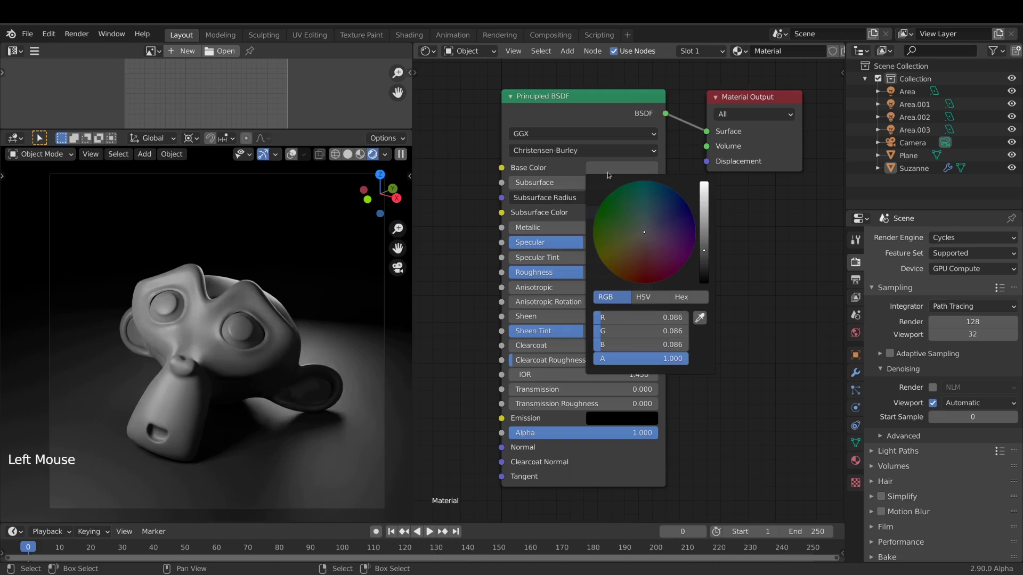
pyautogui.click(643, 271)
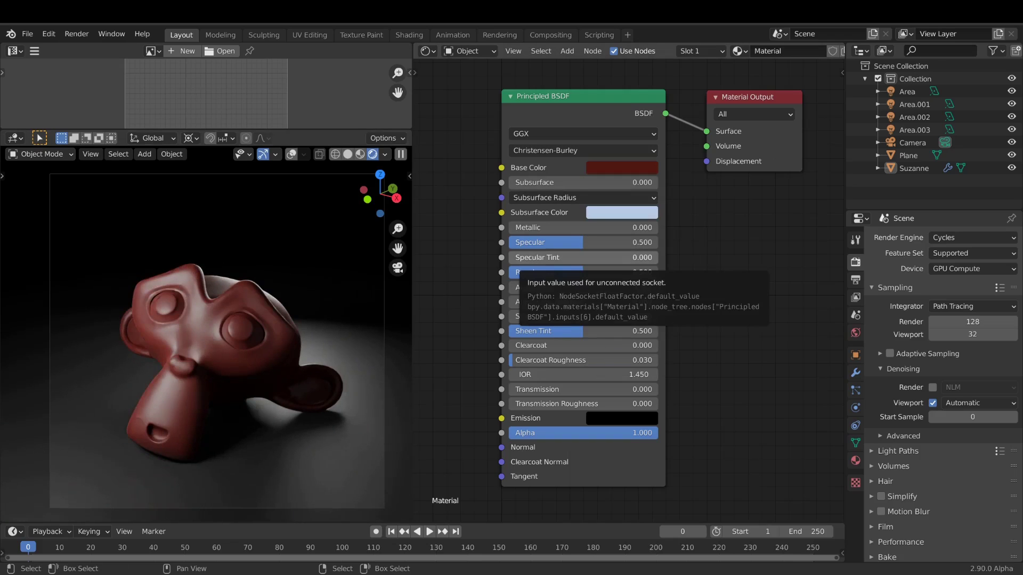
# Try Specular Tint at 1.000 on the red monkey and reset it to 0
pyautogui.moveTo(533, 257); pyautogui.dragTo(658, 258)
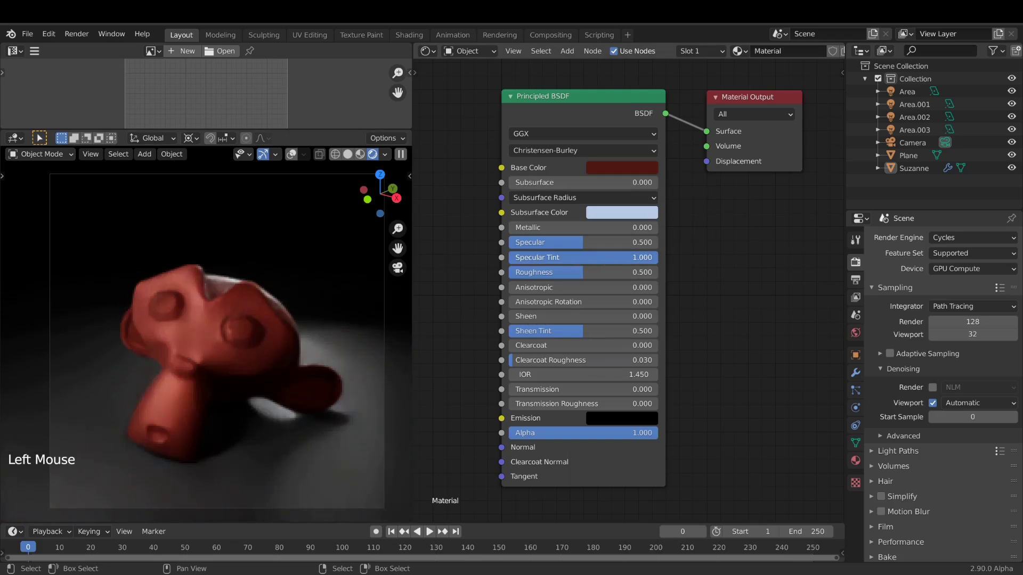
pyautogui.click(605, 258)
pyautogui.write('0')
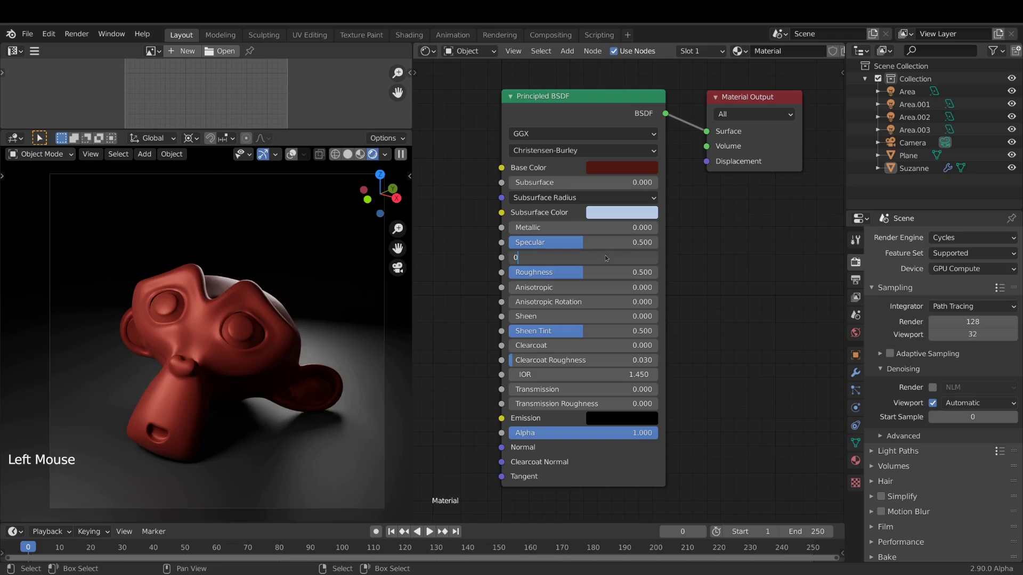
pyautogui.press('Return')
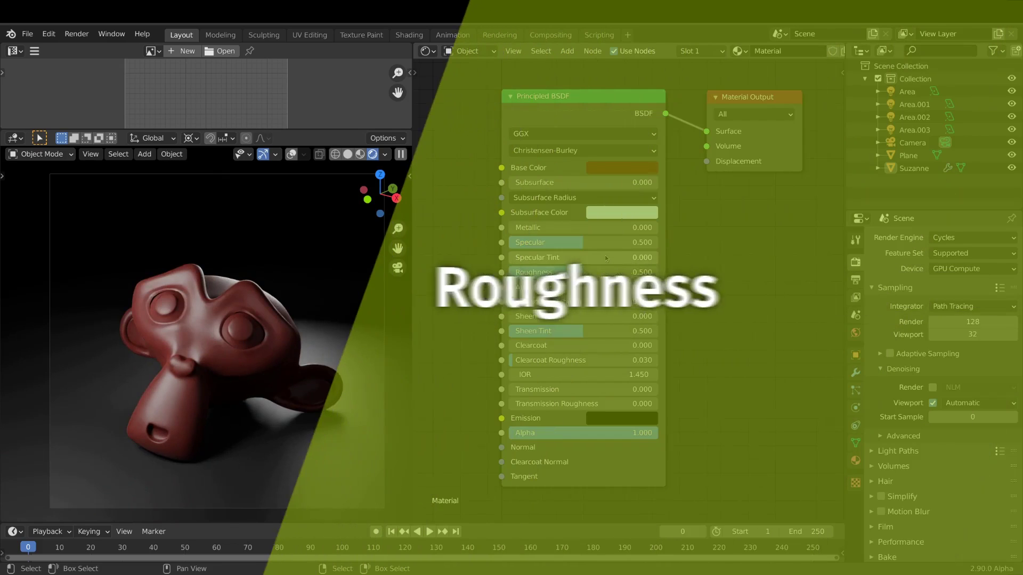
# Try Roughness at 0.221 and 0.070 on the red monkey, and reset it to 0.5
pyautogui.moveTo(594, 272); pyautogui.dragTo(542, 272)
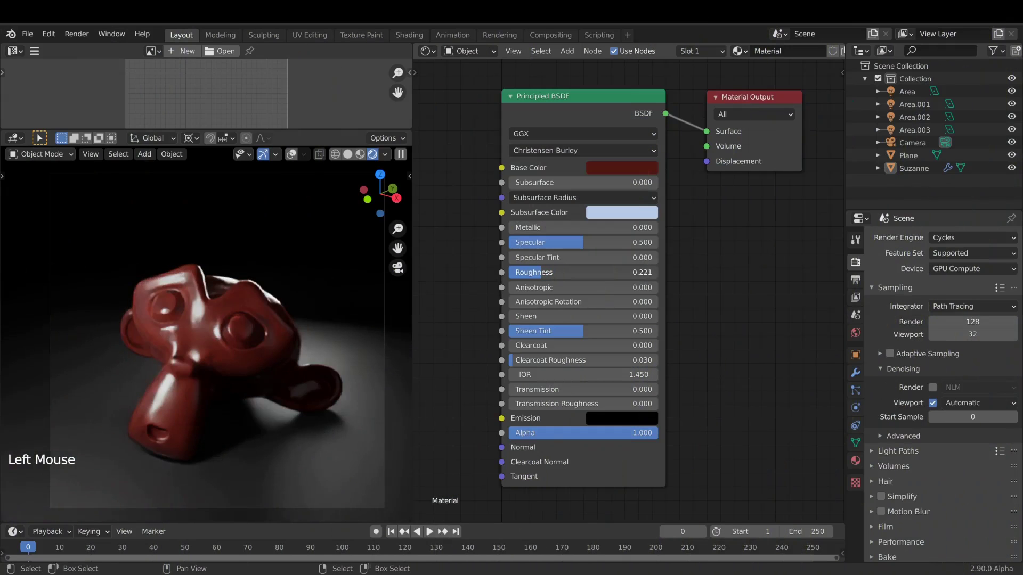
pyautogui.moveTo(542, 273); pyautogui.dragTo(519, 272)
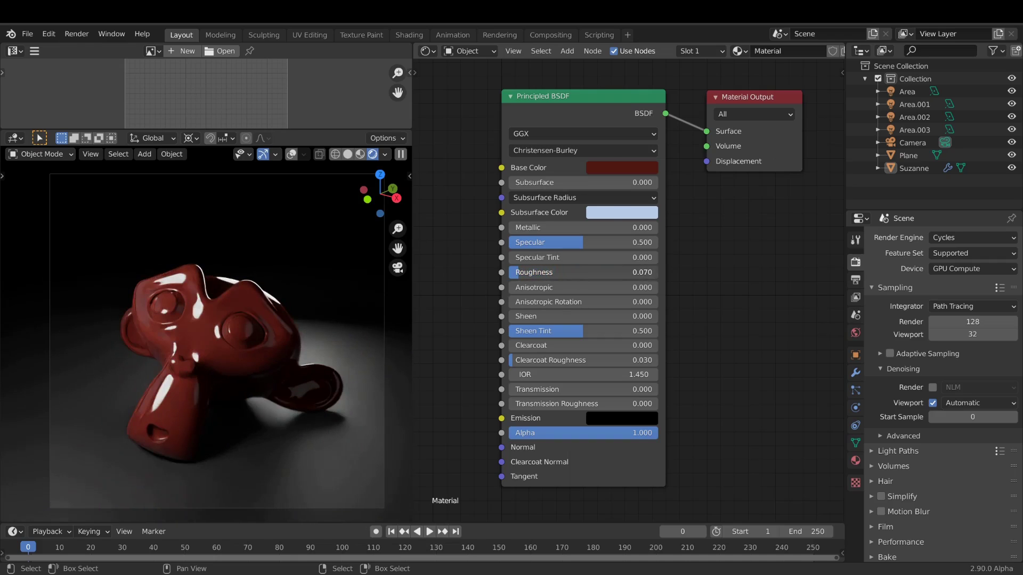
pyautogui.click(520, 273)
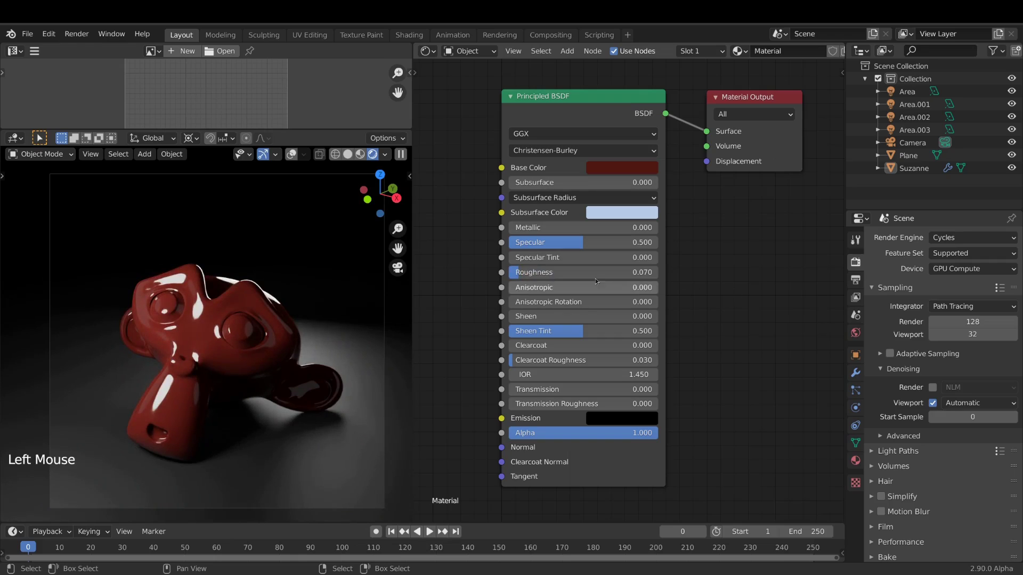
pyautogui.doubleClick(565, 270)
pyautogui.write('.5')
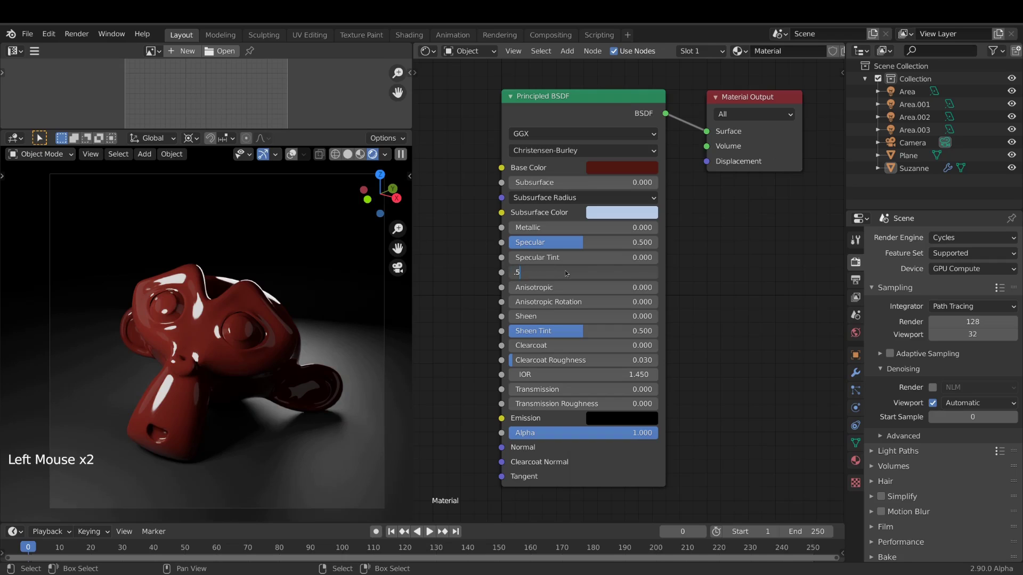
pyautogui.press('Return')
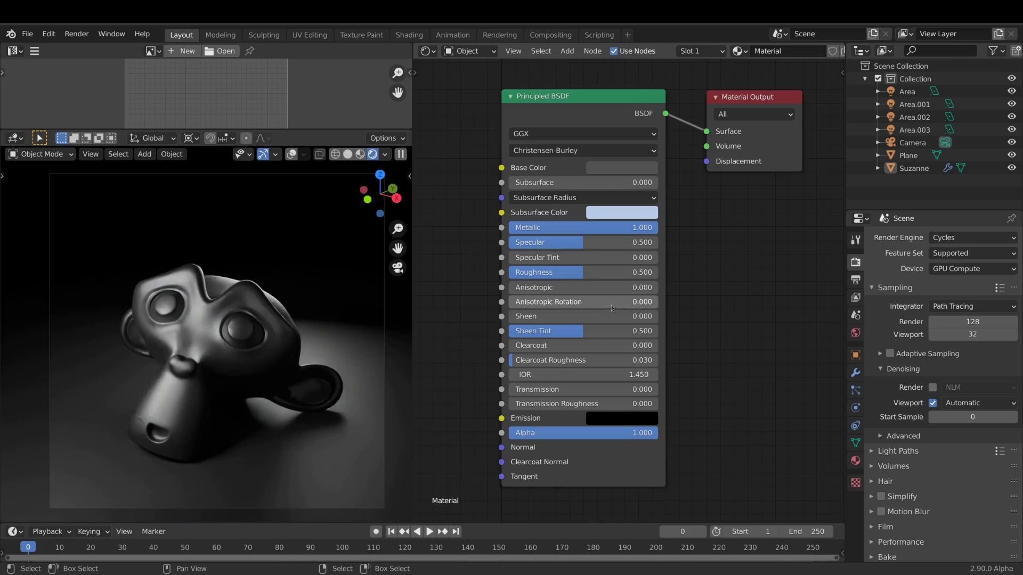
# Set the Principled BSDF's Anisotropic to 0.886 and try Anisotropic Rotation at 0.342 and 0.852 on the metallic monkey
pyautogui.moveTo(559, 289); pyautogui.dragTo(637, 287)
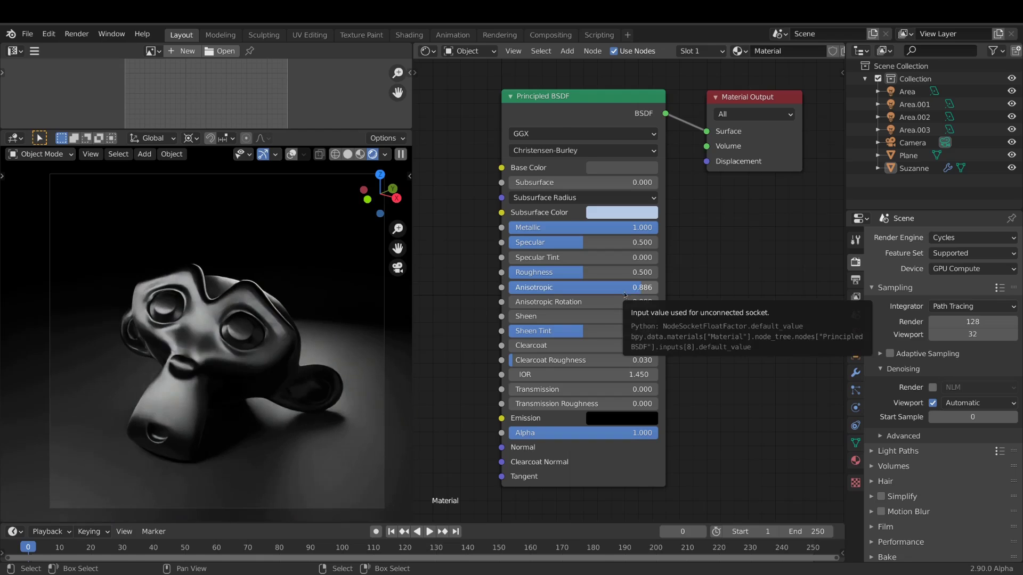
pyautogui.click(589, 303)
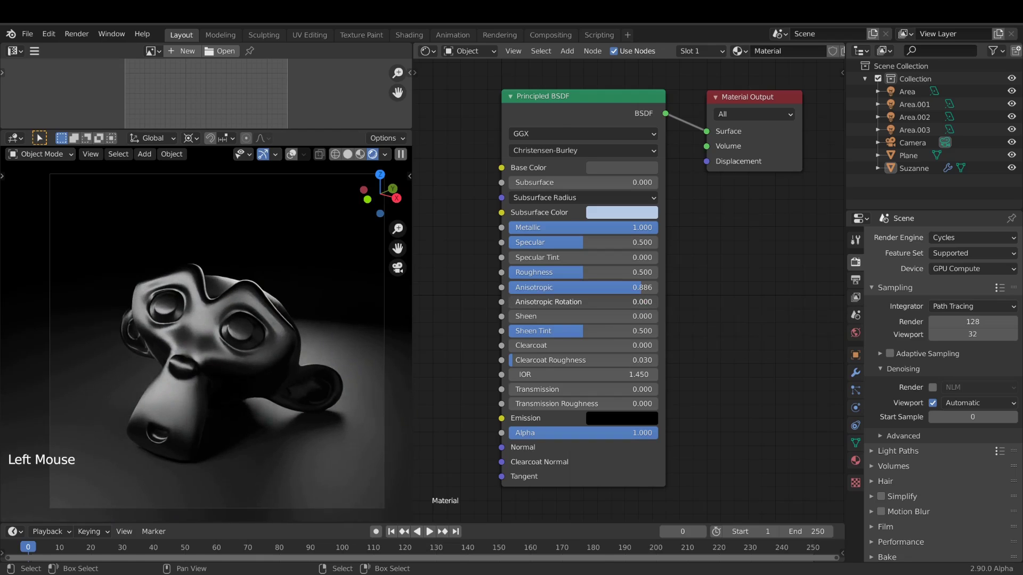
pyautogui.moveTo(589, 303); pyautogui.dragTo(625, 302)
pyautogui.moveTo(546, 300); pyautogui.dragTo(559, 304)
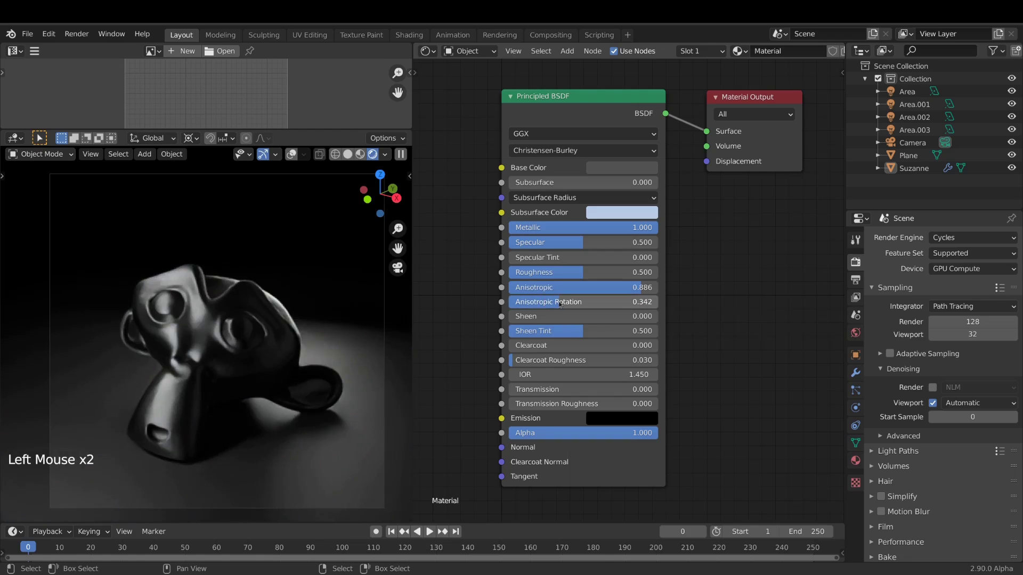
pyautogui.moveTo(549, 303); pyautogui.dragTo(603, 303)
pyautogui.click(563, 303)
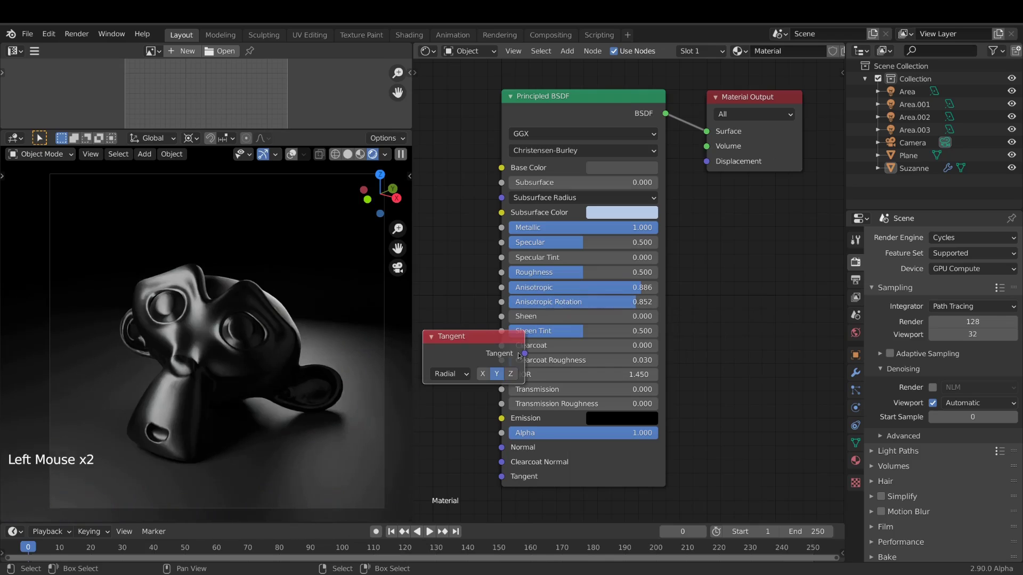
# Connect the radial Tangent node to the Principled BSDF's Tangent input and switch its axis to X
pyautogui.moveTo(525, 354)
pyautogui.mouseDown()
pyautogui.moveTo(538, 410)
pyautogui.moveTo(507, 476)
pyautogui.mouseUp()
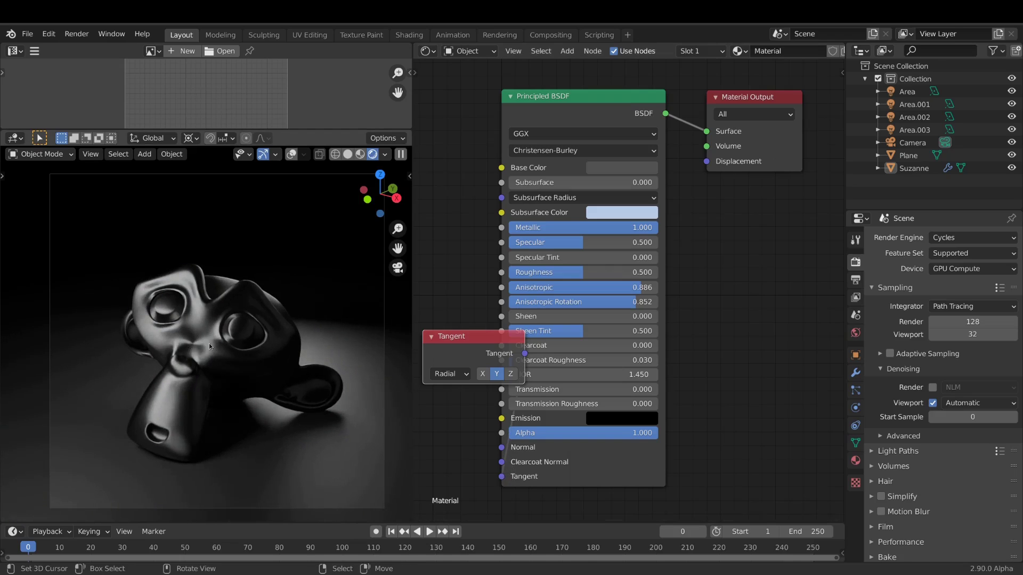
pyautogui.click(483, 374)
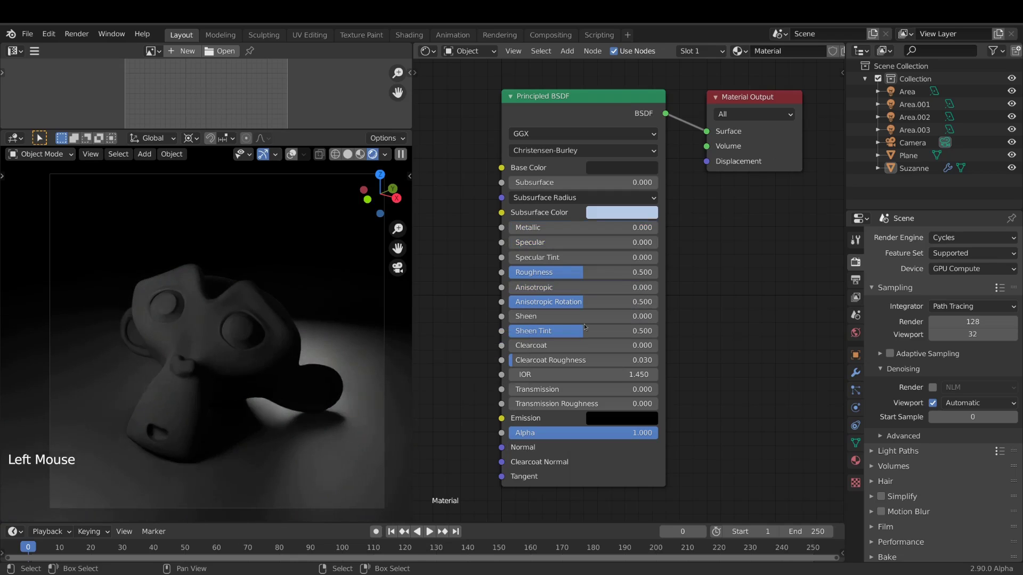
# Raise Sheen to 1.000 on the dark monkey, and set Sheen Tint to 1.000 with the dark red Base Color
pyautogui.moveTo(539, 318); pyautogui.dragTo(663, 318)
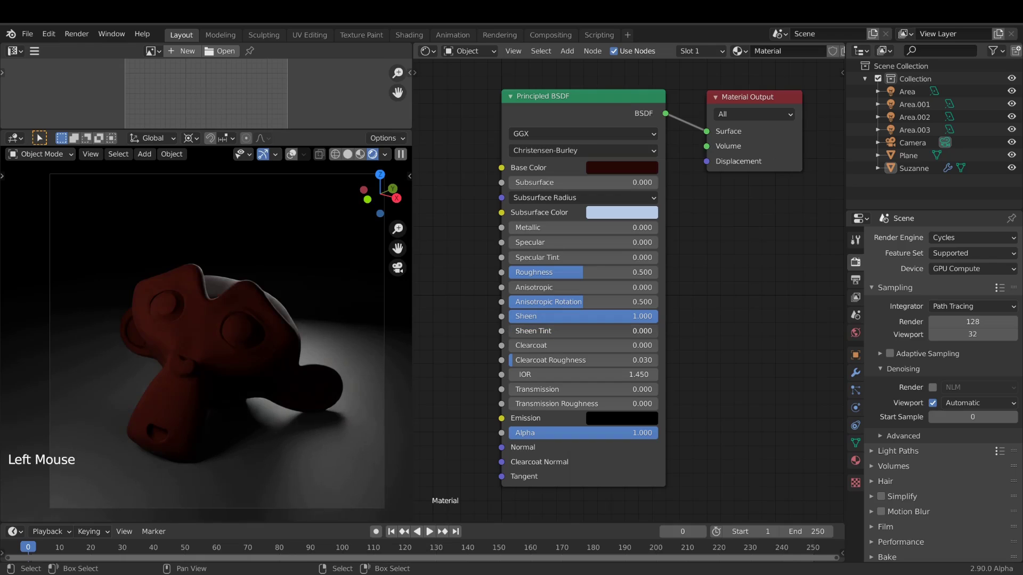
pyautogui.moveTo(510, 331); pyautogui.dragTo(658, 331)
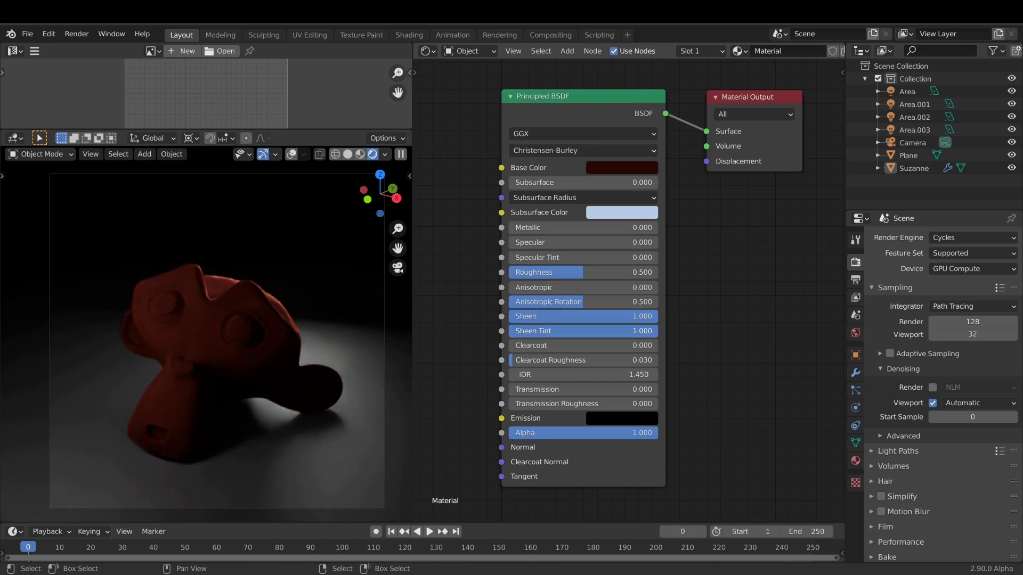
# Set Clearcoat to 1.000 on the red monkey and raise its Clearcoat Roughness
pyautogui.moveTo(510, 345); pyautogui.dragTo(658, 345)
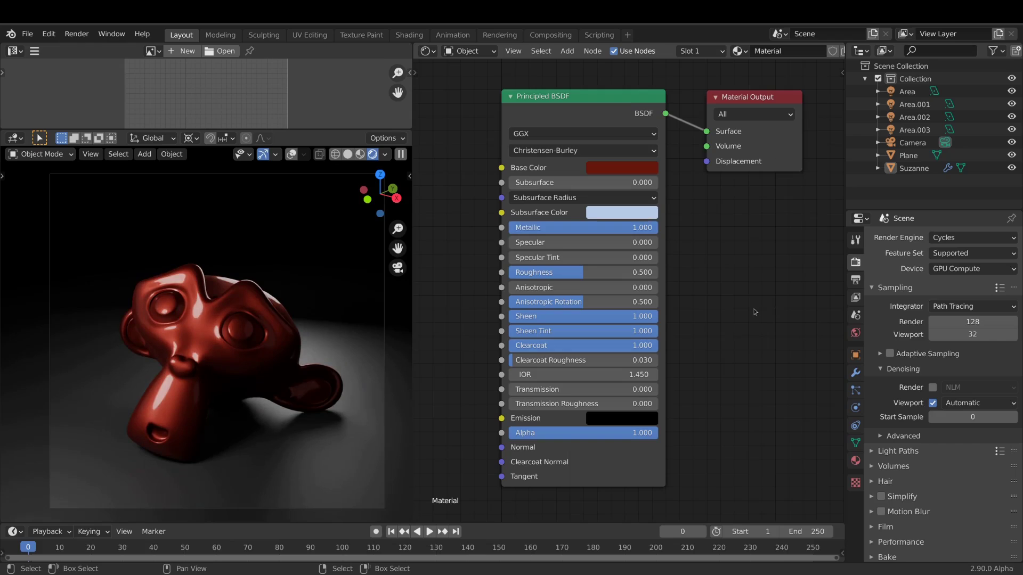
pyautogui.moveTo(541, 365); pyautogui.dragTo(561, 360)
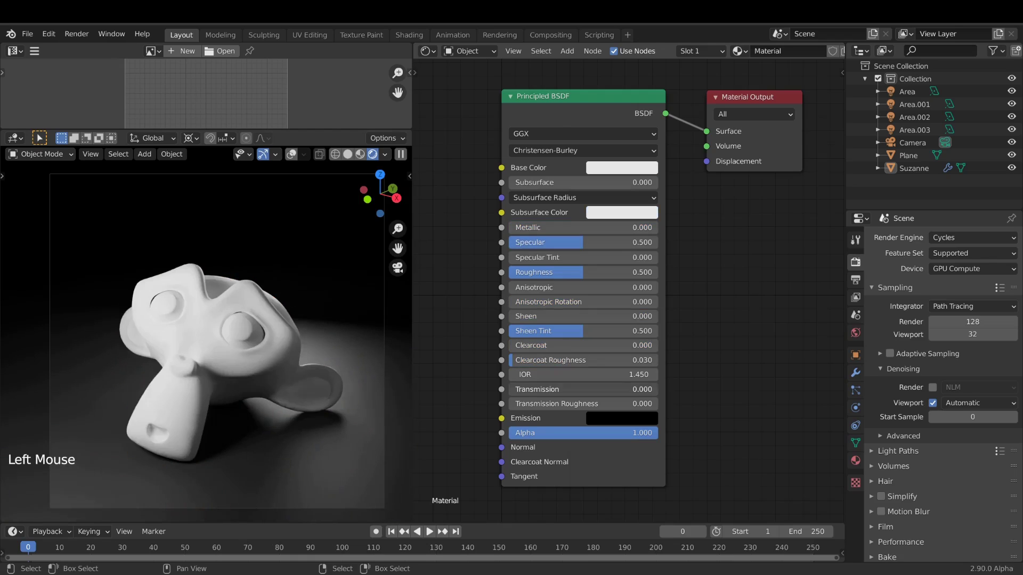
# Make the white monkey glassy with Transmission 1.000 and Roughness 0, and raise Transmission Roughness to 0.333
pyautogui.moveTo(533, 390); pyautogui.dragTo(656, 390)
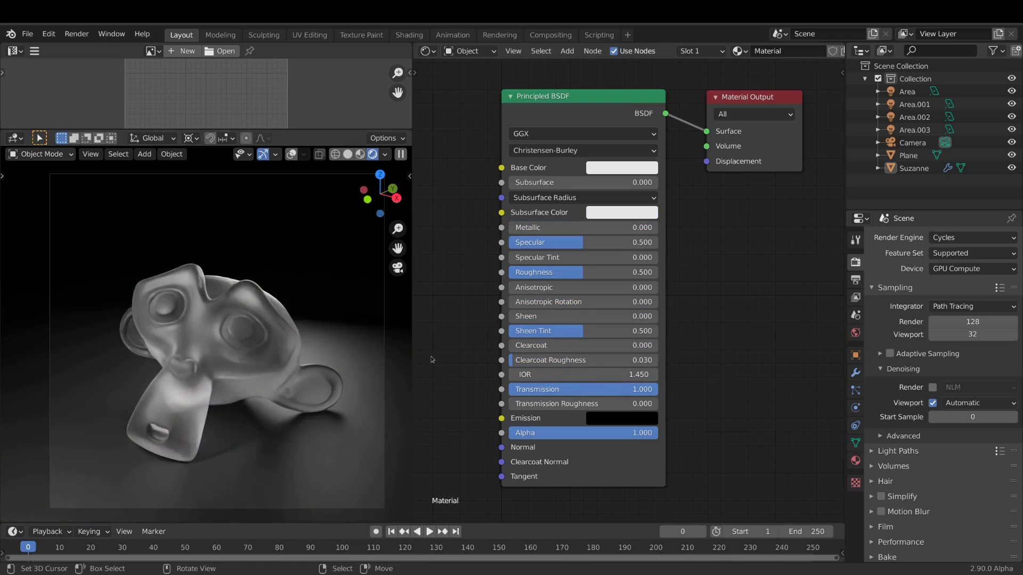
pyautogui.moveTo(628, 272); pyautogui.dragTo(500, 274)
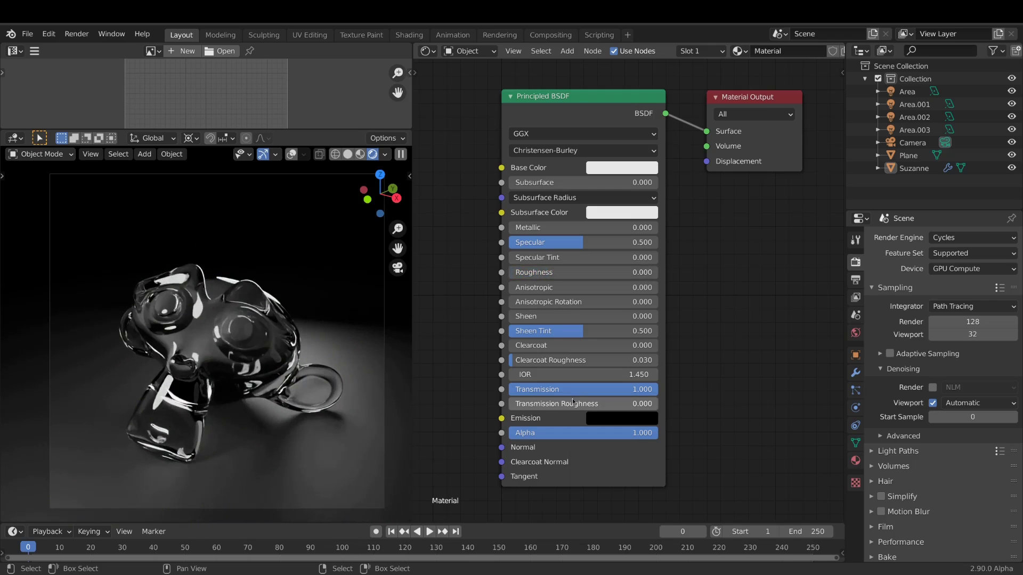
pyautogui.moveTo(540, 407); pyautogui.dragTo(559, 407)
# Set the transmissive material's IOR to 1.000 and gradually raise it from there
pyautogui.click(580, 374)
pyautogui.write('1')
pyautogui.press('Return')
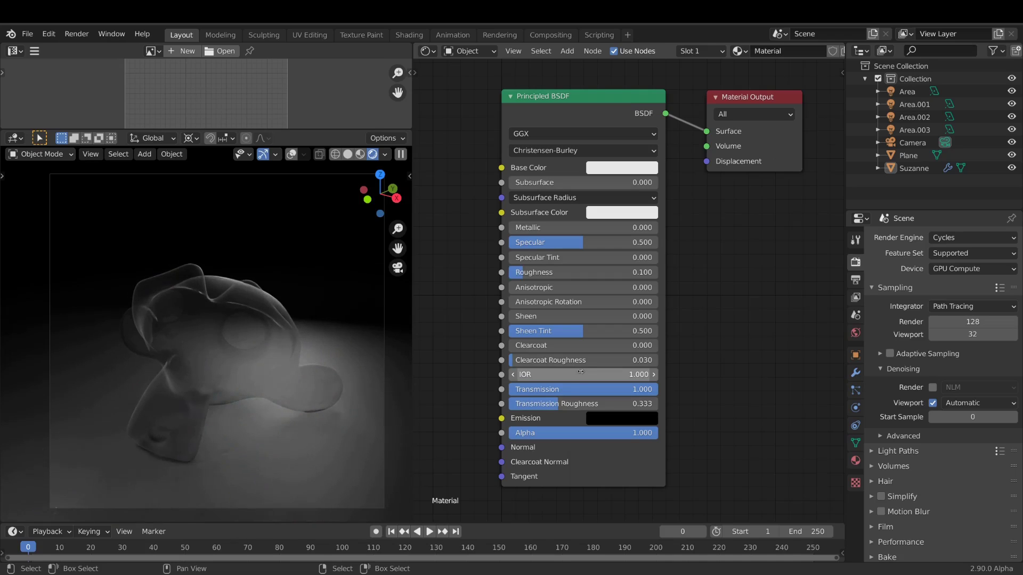
pyautogui.keyDown('shift'); pyautogui.moveTo(579, 373); pyautogui.dragTo(617, 375); pyautogui.keyUp('shift')
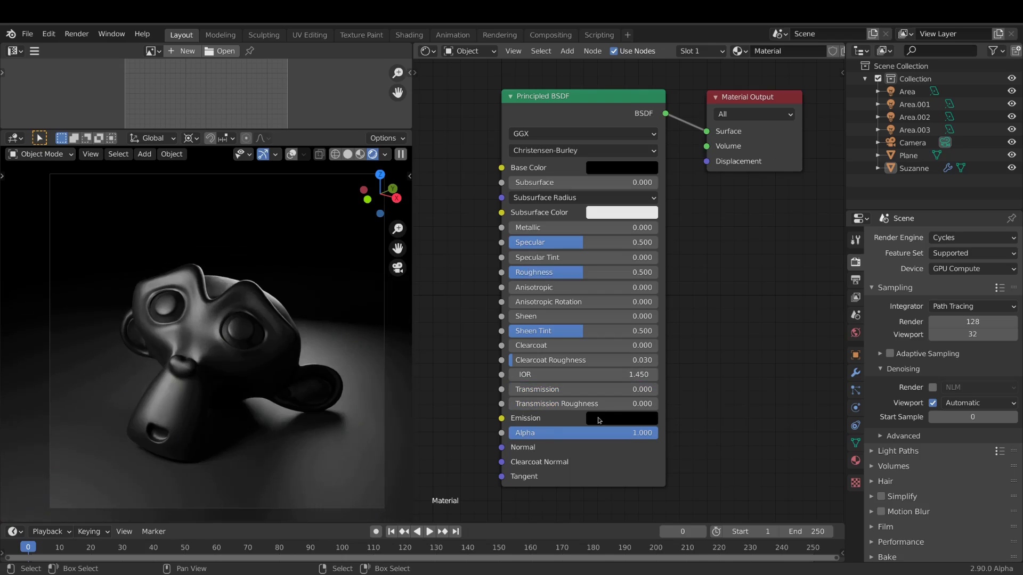
# Brighten the black Emission color, and adjust the Value node that multiplies the green emission color
pyautogui.click(594, 422)
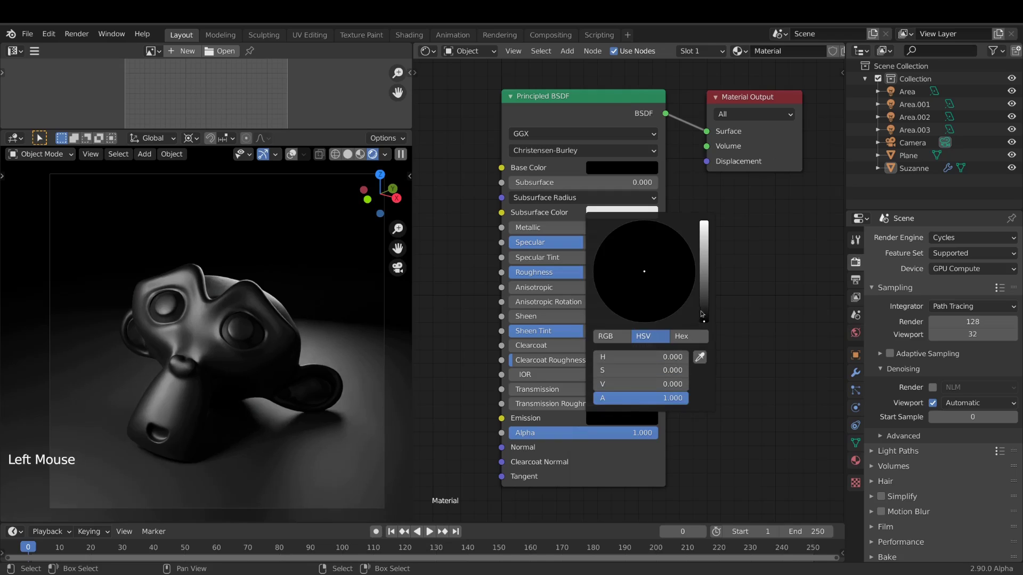
pyautogui.moveTo(704, 322); pyautogui.dragTo(704, 299)
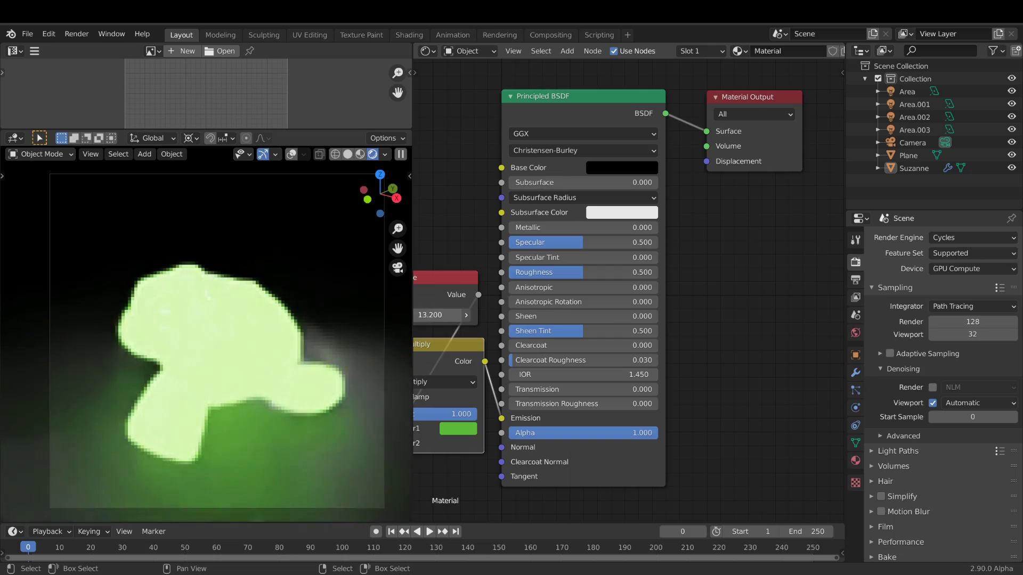
pyautogui.moveTo(434, 315); pyautogui.dragTo(458, 315)
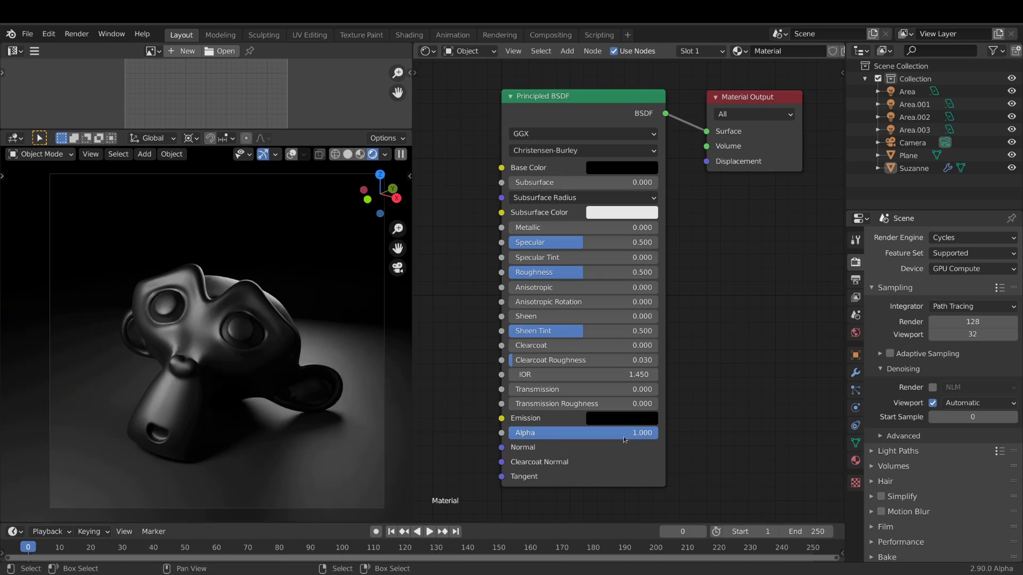
# Try Alpha at 0.655 and 0.145 on the black monkey, and restore it to 1.000
pyautogui.moveTo(622, 433); pyautogui.dragTo(577, 433)
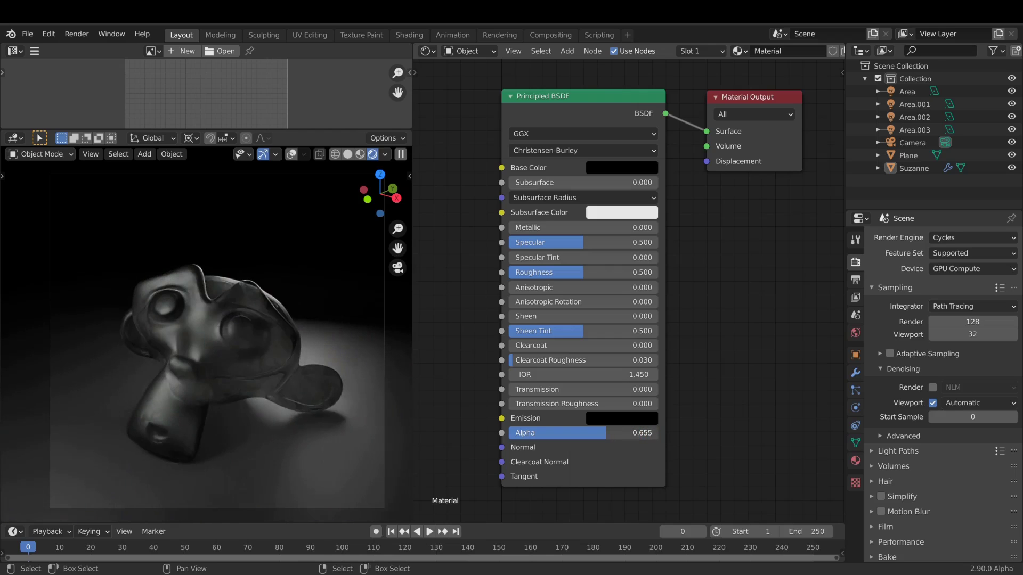
pyautogui.moveTo(602, 433); pyautogui.dragTo(535, 433)
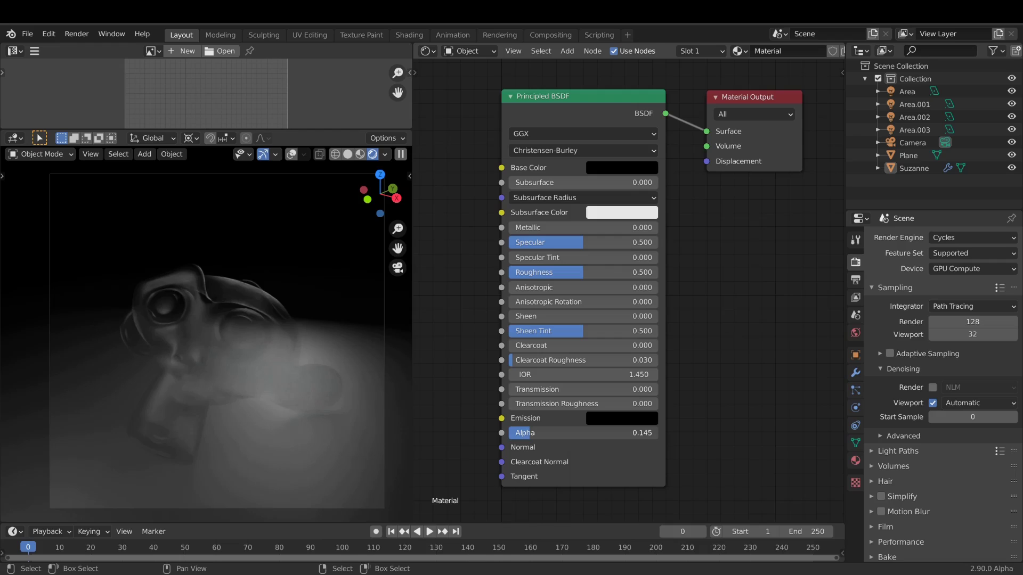
pyautogui.moveTo(535, 433); pyautogui.dragTo(658, 433)
# Increase the scale of the texture feeding the Bump node to make the monkey's surface bumps finer
pyautogui.moveTo(516, 446); pyautogui.dragTo(584, 441, button='middle')
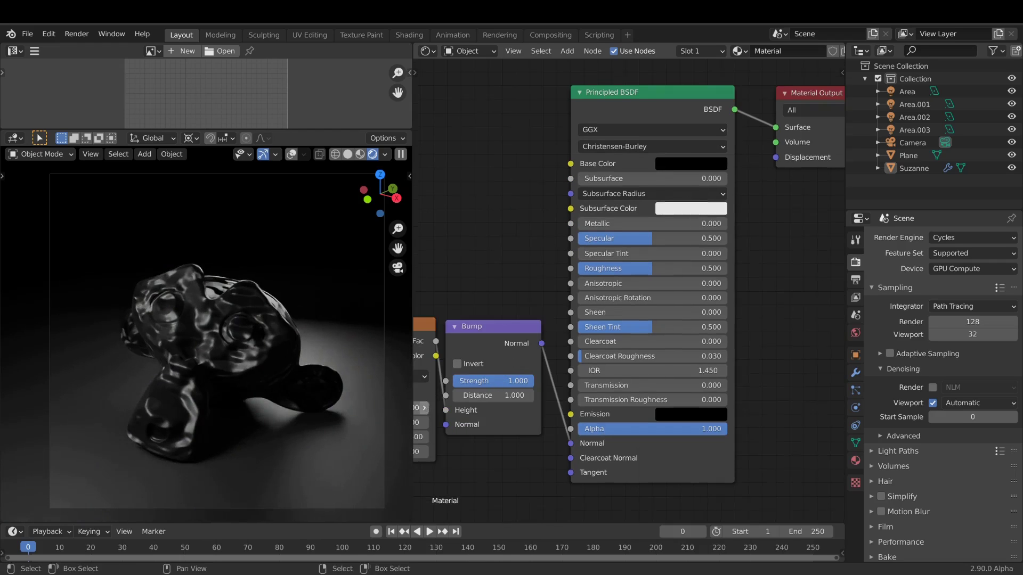
pyautogui.click(425, 407)
pyautogui.click(424, 407)
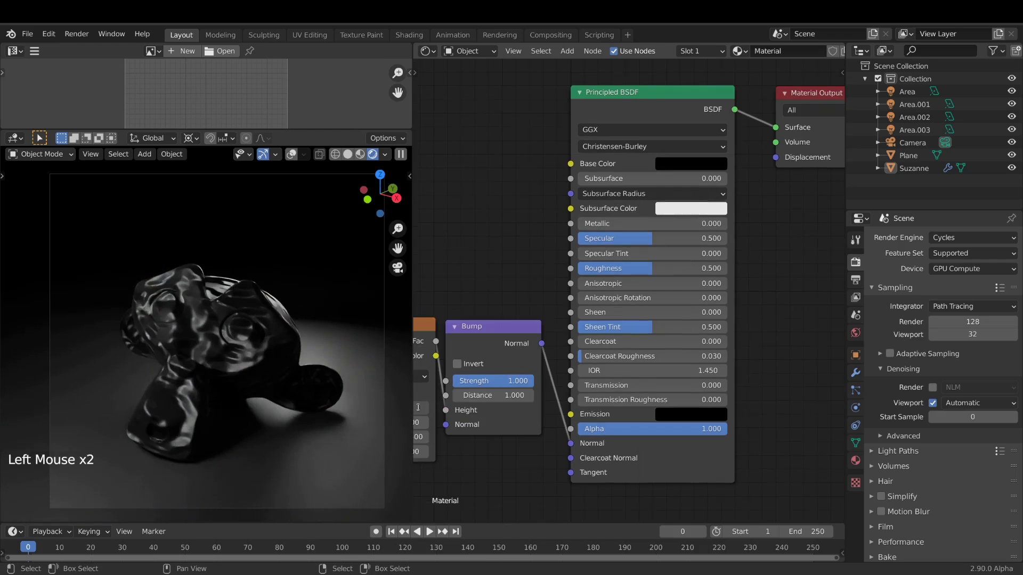
pyautogui.press('Return')
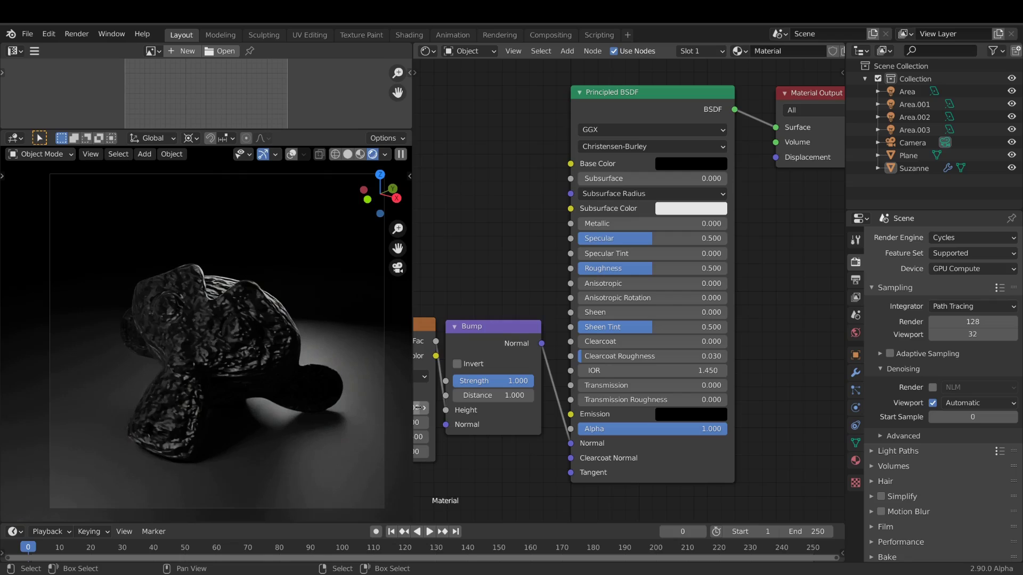
# Set the Bump node's Distance to 0.02
pyautogui.click(515, 398)
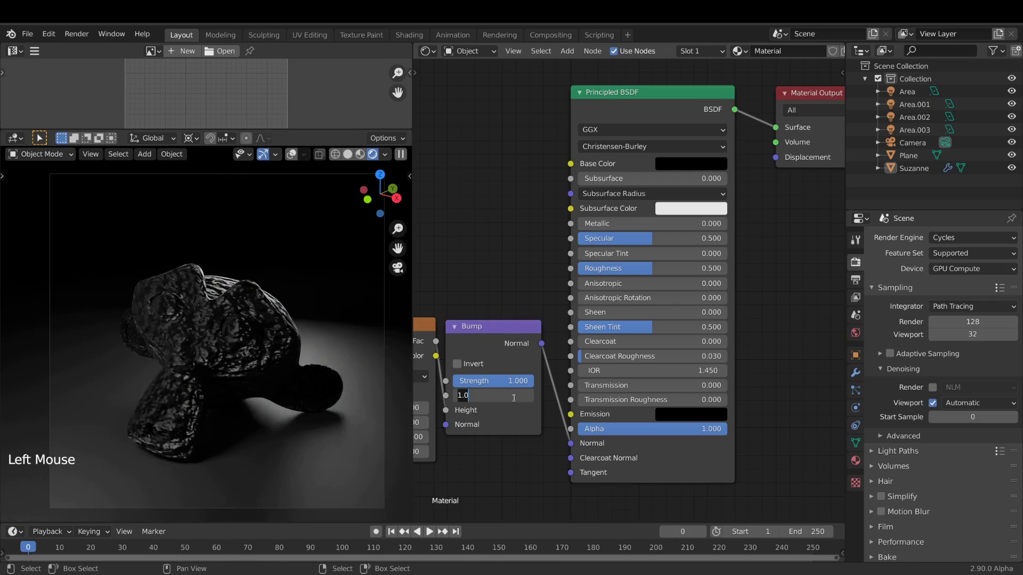
pyautogui.write('0.02')
pyautogui.press('KP_Enter')
pyautogui.press('KP_Enter')
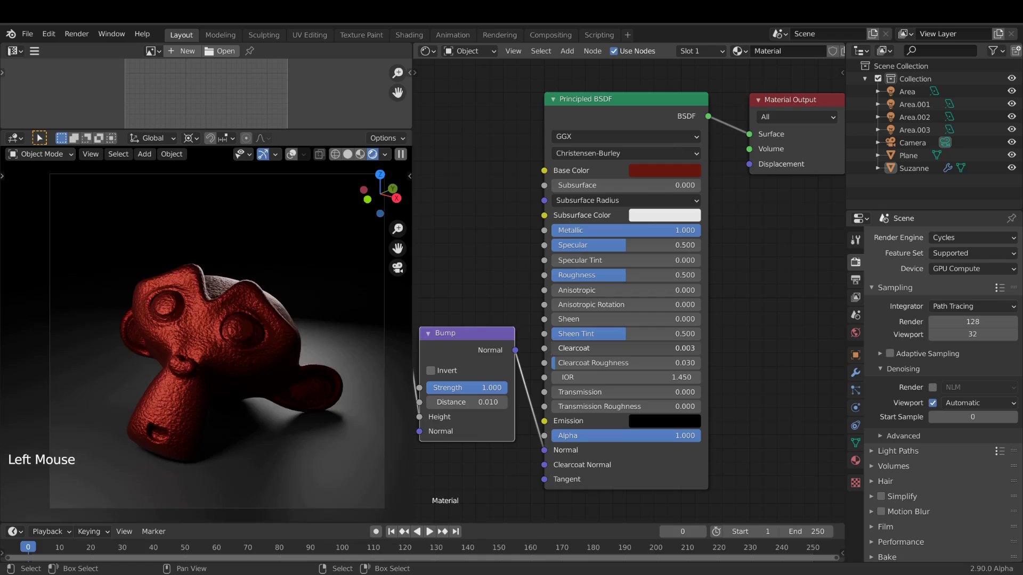
# Set Clearcoat to 1.000 on the bumpy red monkey and connect the Bump node's Normal output to Clearcoat Normal
pyautogui.moveTo(594, 349); pyautogui.dragTo(693, 352)
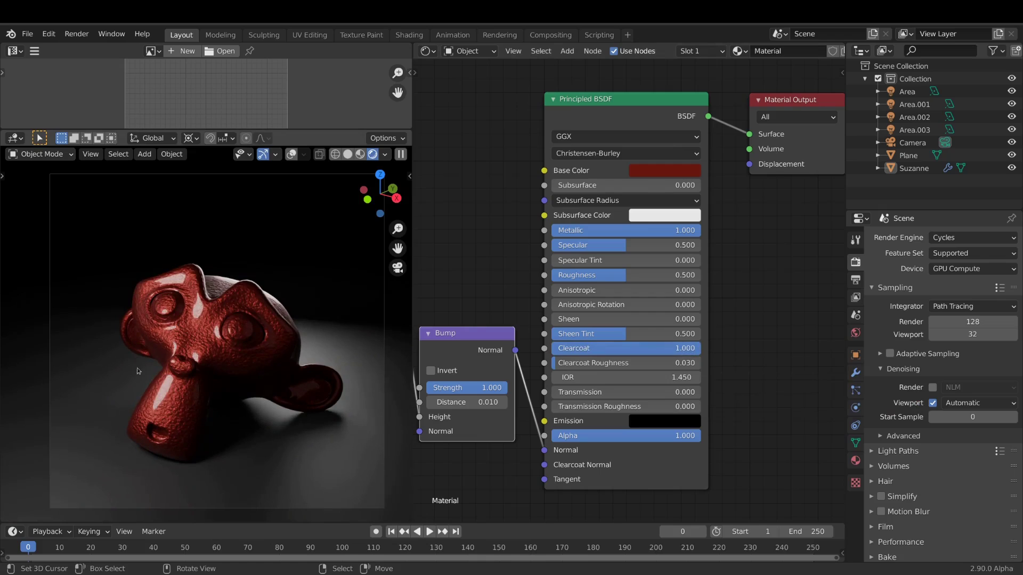
pyautogui.moveTo(515, 350); pyautogui.dragTo(544, 465)
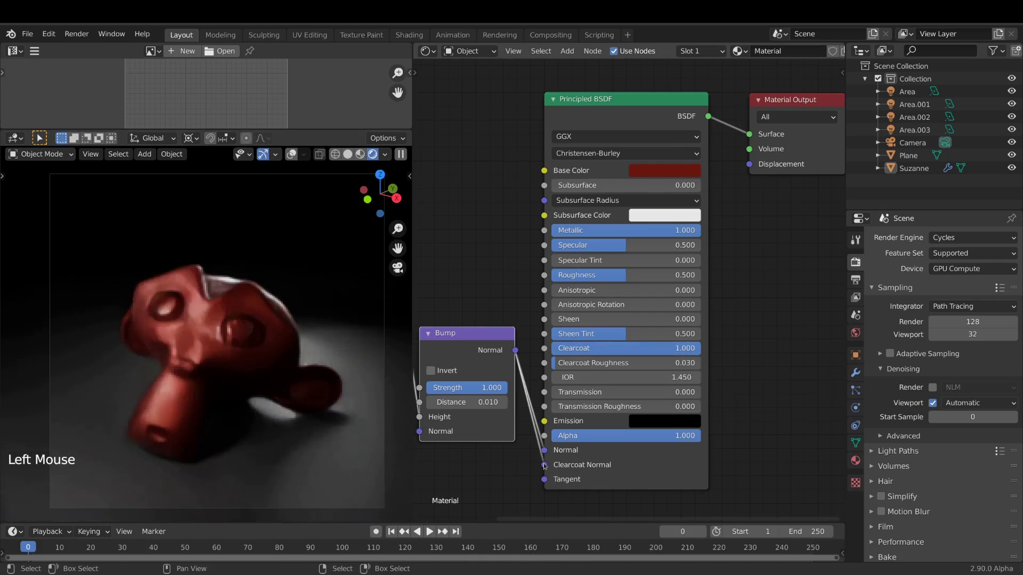